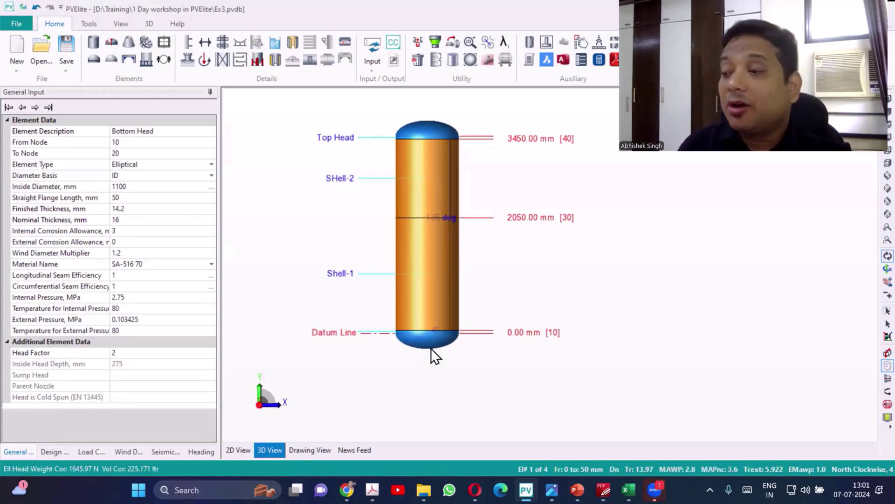
# Try adding legs to the bottom head, then cancel after the leg-count warning.
pyautogui.click(258, 59)
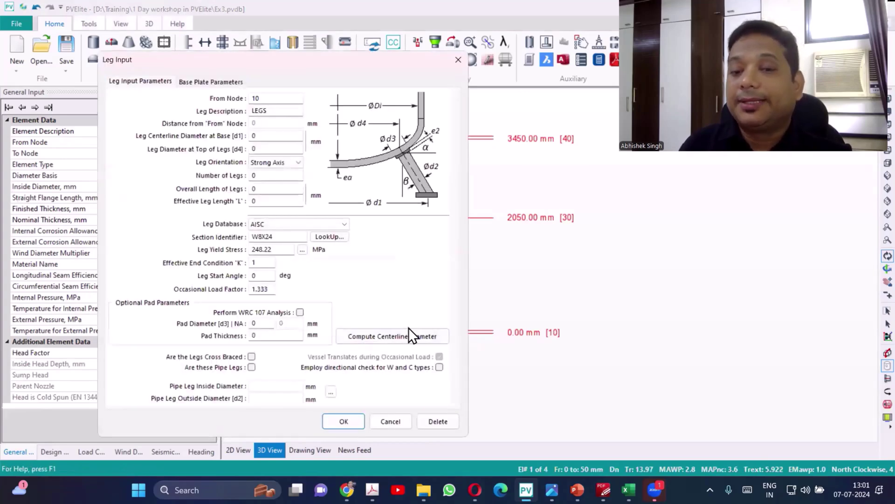
pyautogui.moveTo(299, 60); pyautogui.dragTo(221, 26)
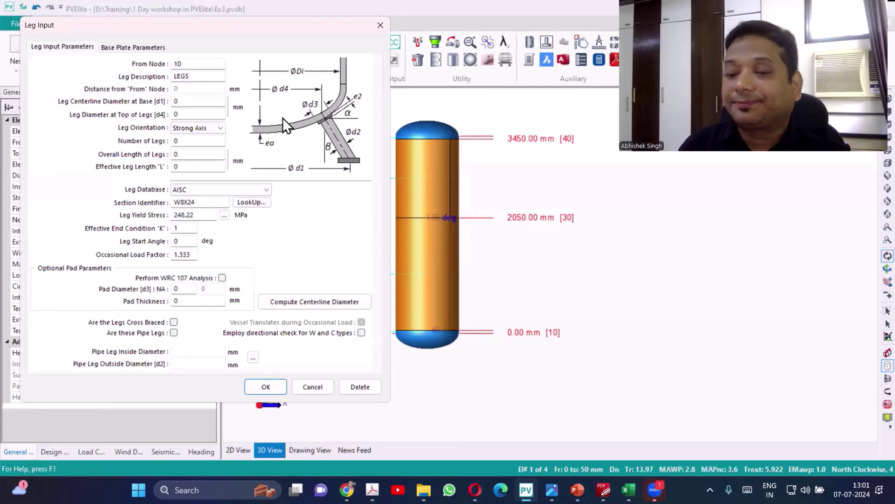
pyautogui.click(277, 385)
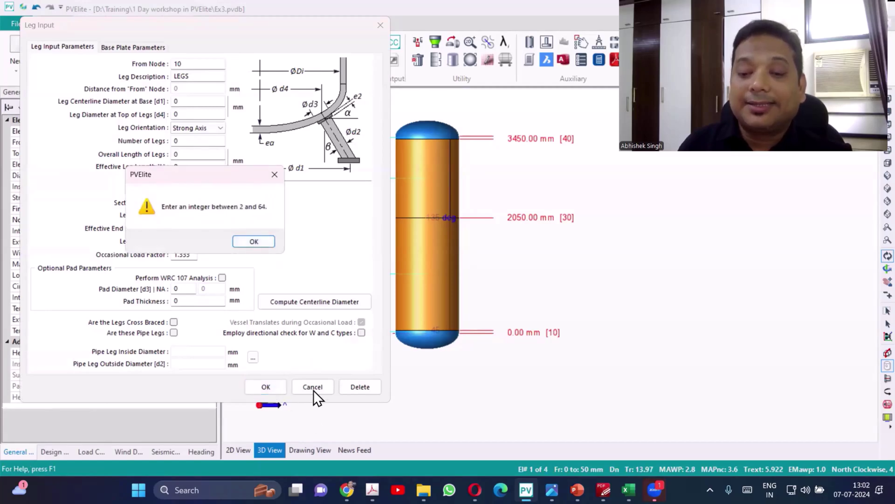
pyautogui.click(247, 242)
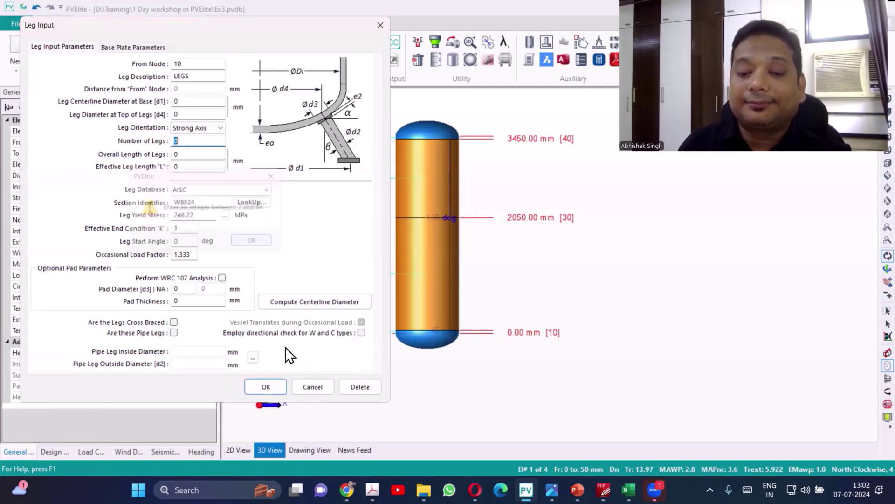
pyautogui.click(312, 386)
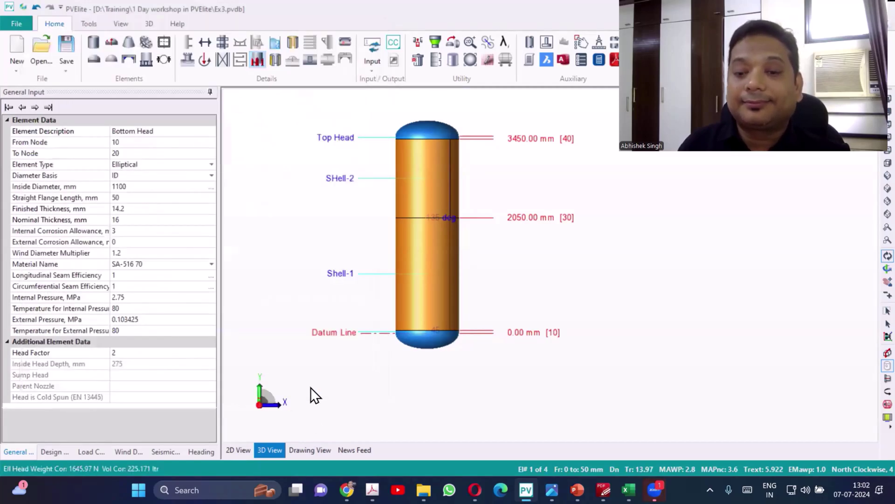
# Open leg input for Shell-1 with 100 mm distance from the From node and 3 legs.
pyautogui.click(428, 314)
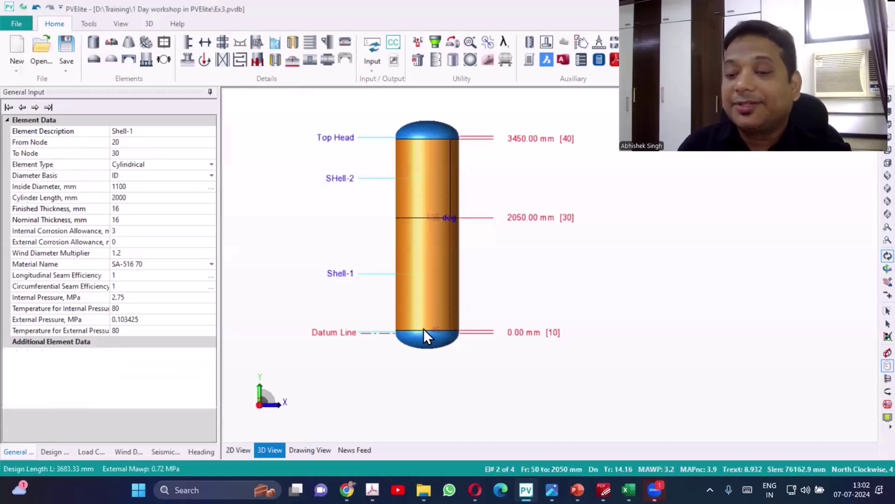
pyautogui.click(259, 64)
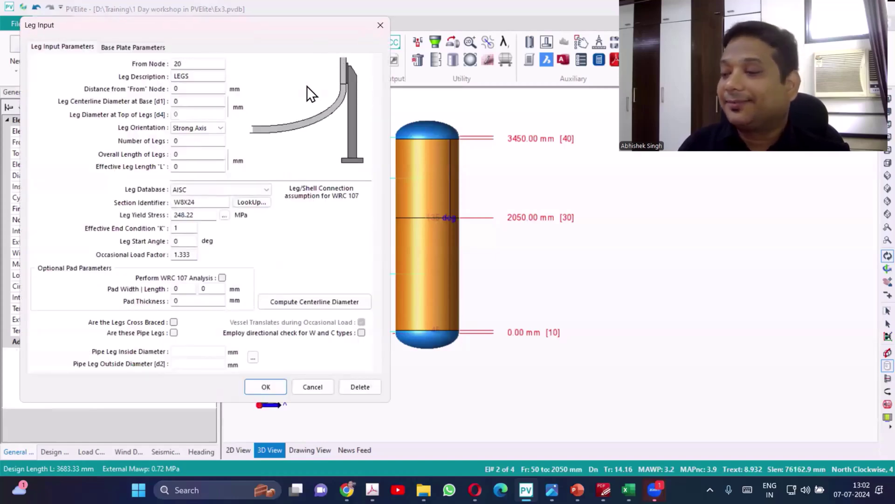
pyautogui.press('Tab')
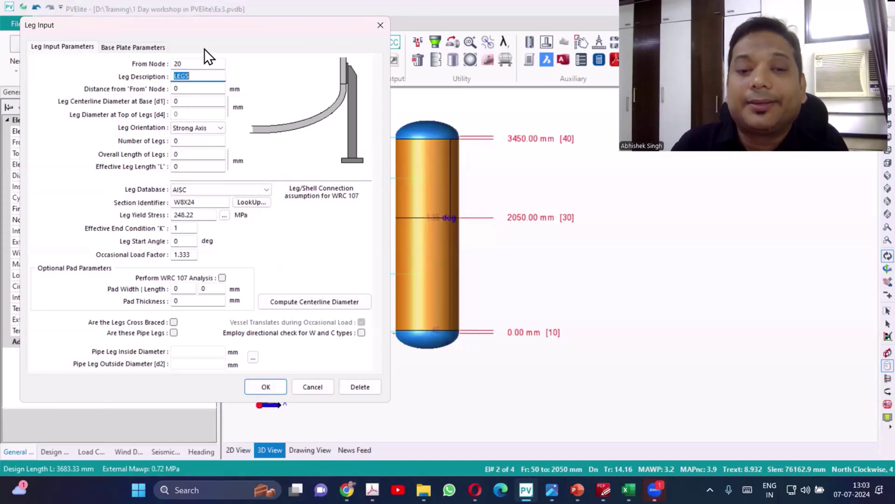
pyautogui.press('Tab')
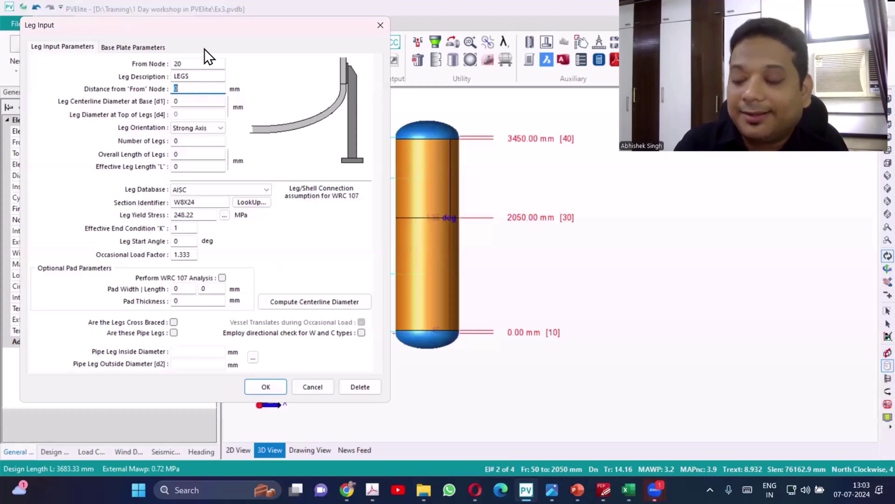
pyautogui.press('BackSpace')
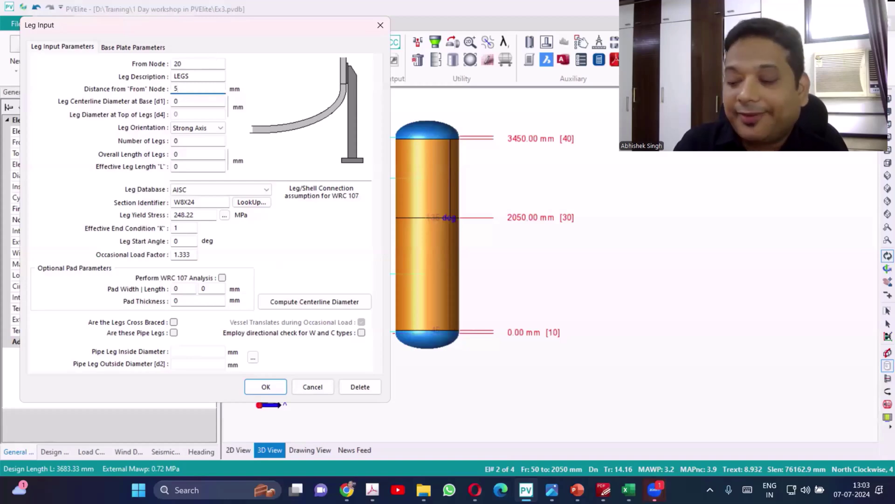
pyautogui.write('100')
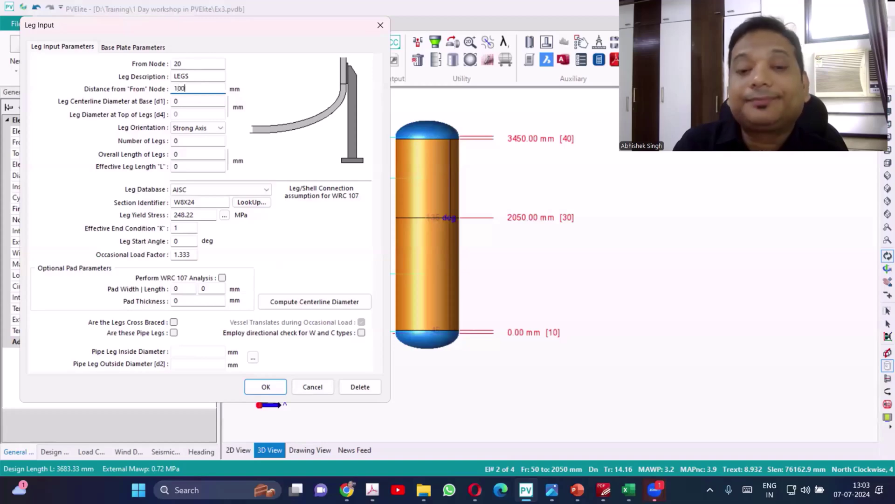
pyautogui.press('Tab')
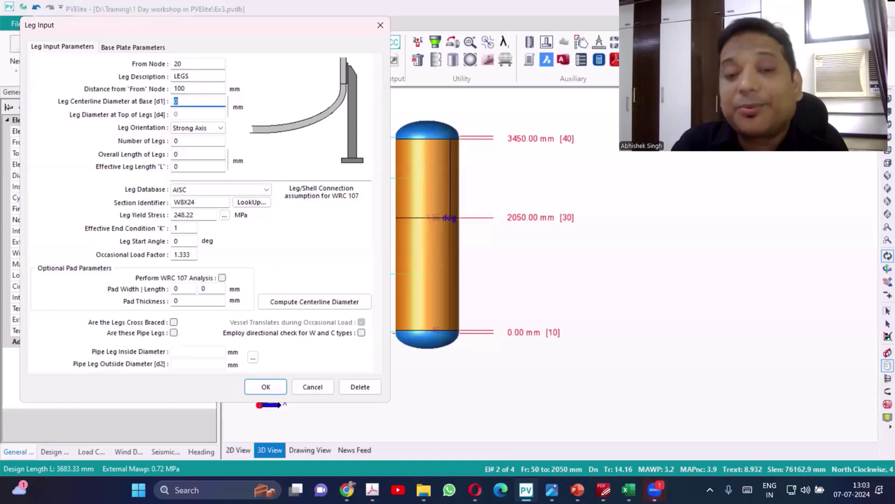
pyautogui.press('Tab')
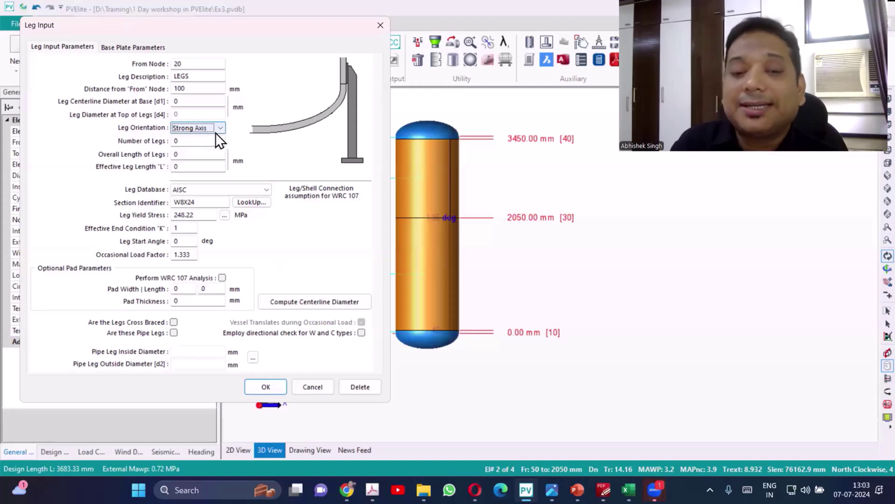
pyautogui.press('Tab')
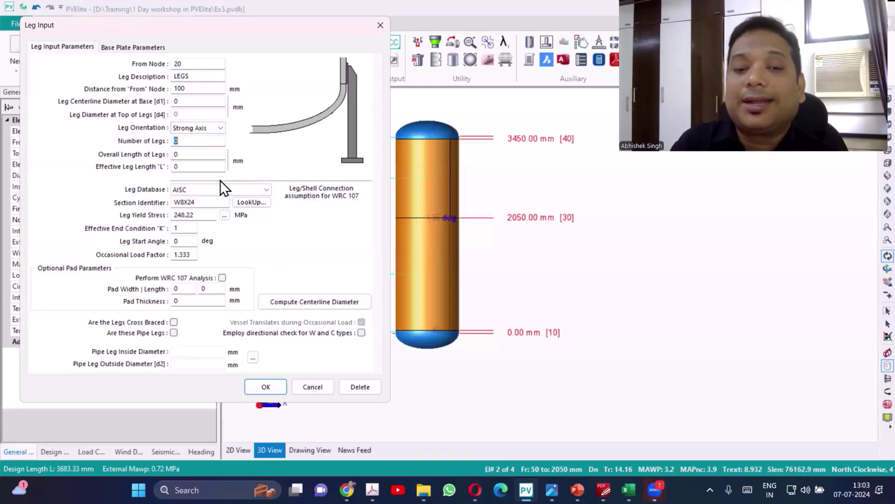
pyautogui.write('3')
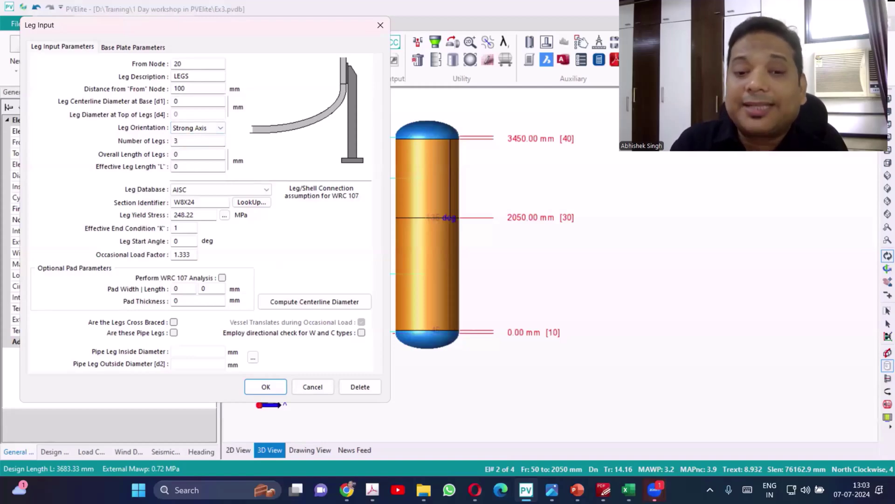
pyautogui.press('Tab')
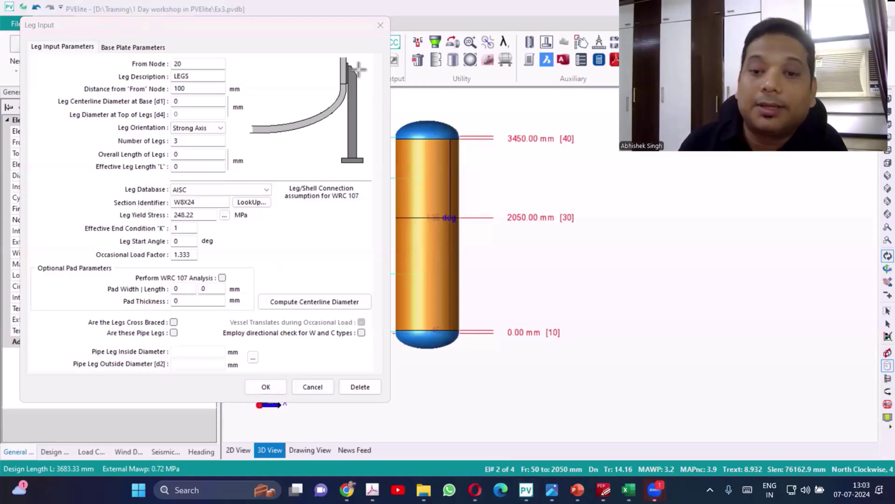
# Enter 1500 mm overall leg length and 1400 mm effective leg length for the Shell-1 legs.
pyautogui.moveTo(366, 69)
pyautogui.mouseDown()
pyautogui.moveTo(366, 164)
pyautogui.moveTo(342, 82)
pyautogui.mouseUp()
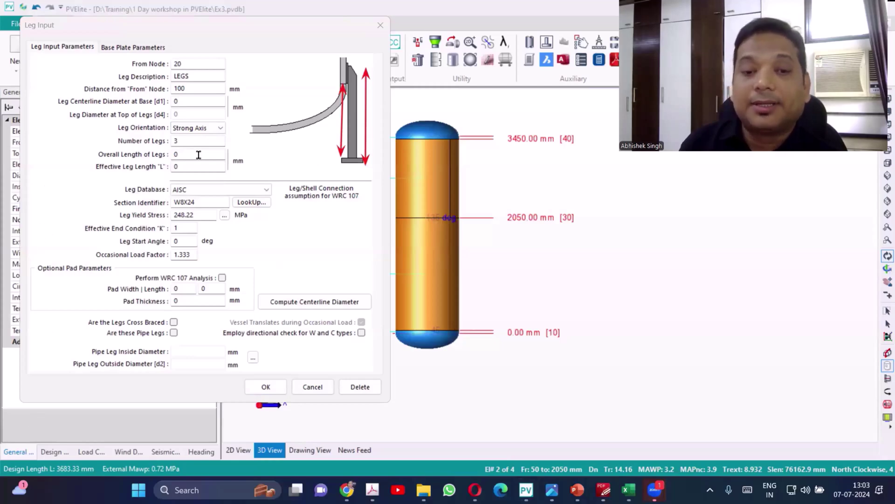
pyautogui.click(193, 155)
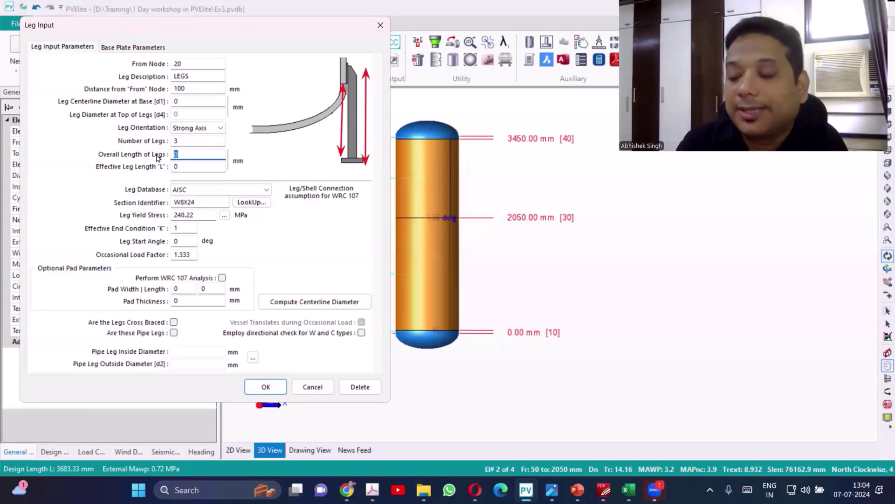
pyautogui.write('1500')
pyautogui.press('Tab')
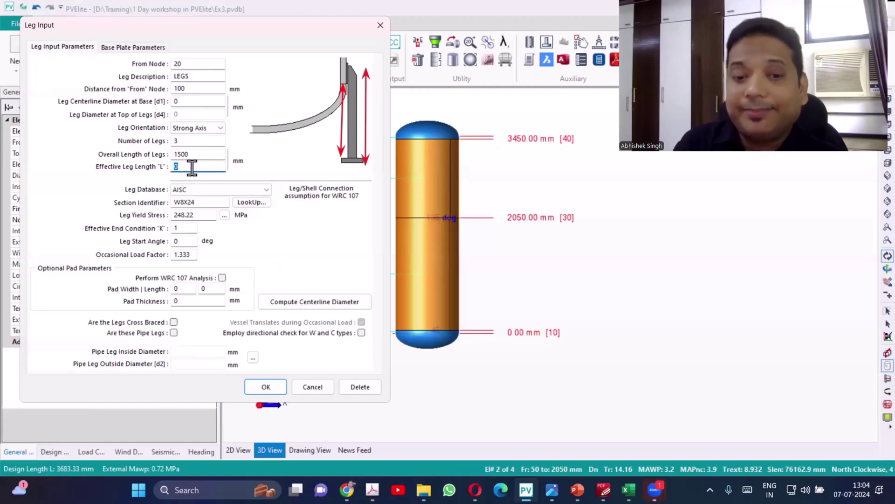
pyautogui.write('1400')
pyautogui.press('Tab')
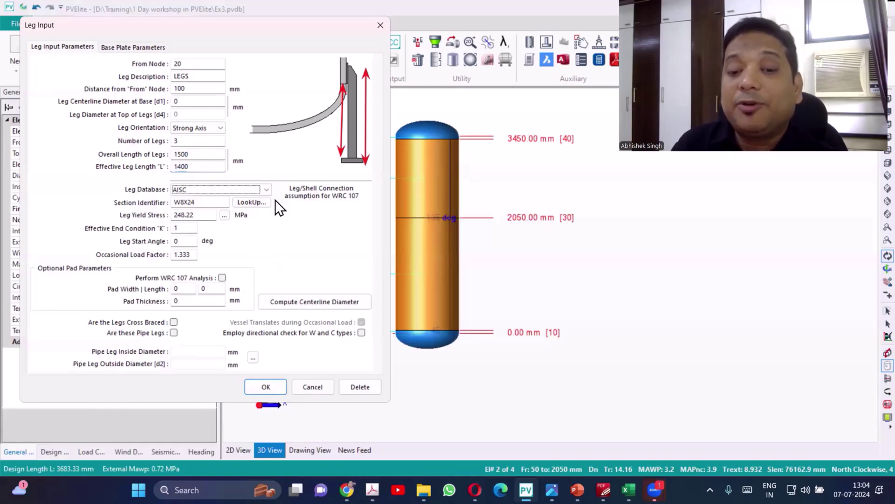
# Browse the AISC leg section shapes and close the list without choosing one.
pyautogui.click(268, 189)
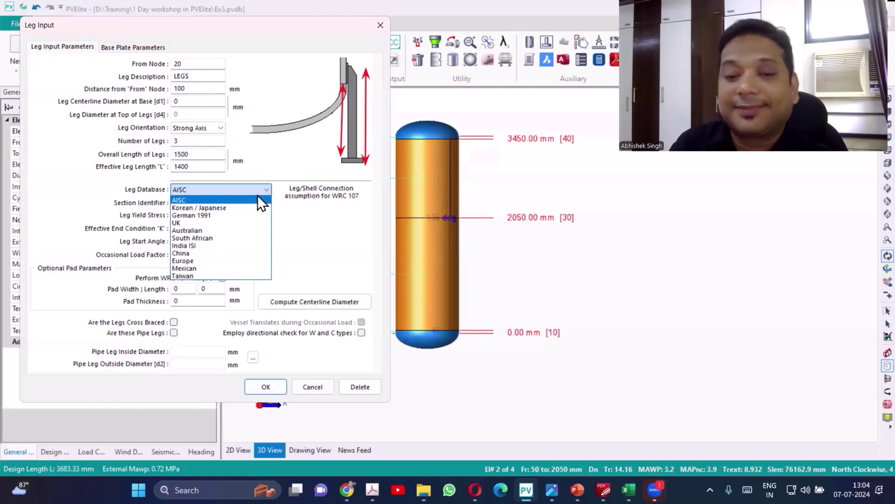
pyautogui.click(256, 200)
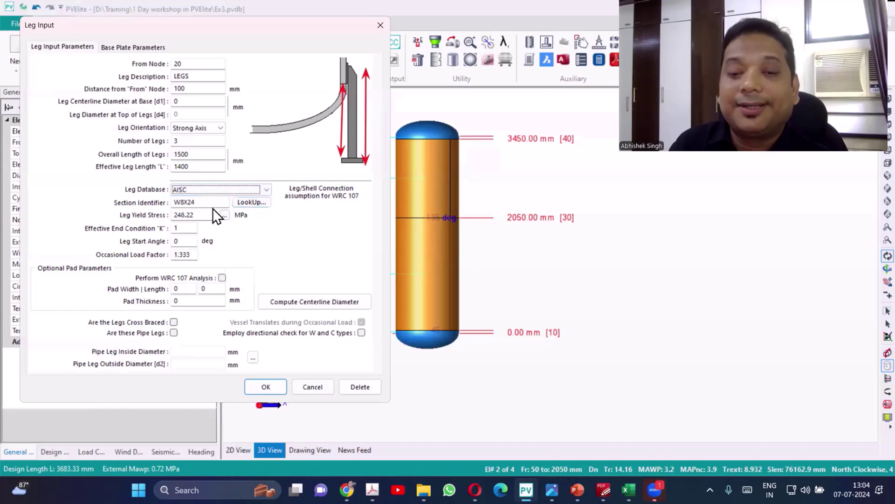
pyautogui.click(243, 204)
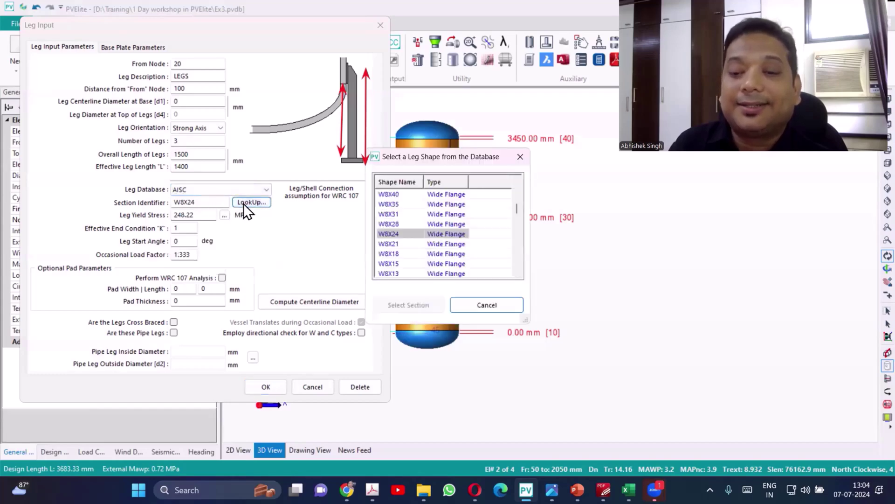
pyautogui.scroll(-15, 409, 215)
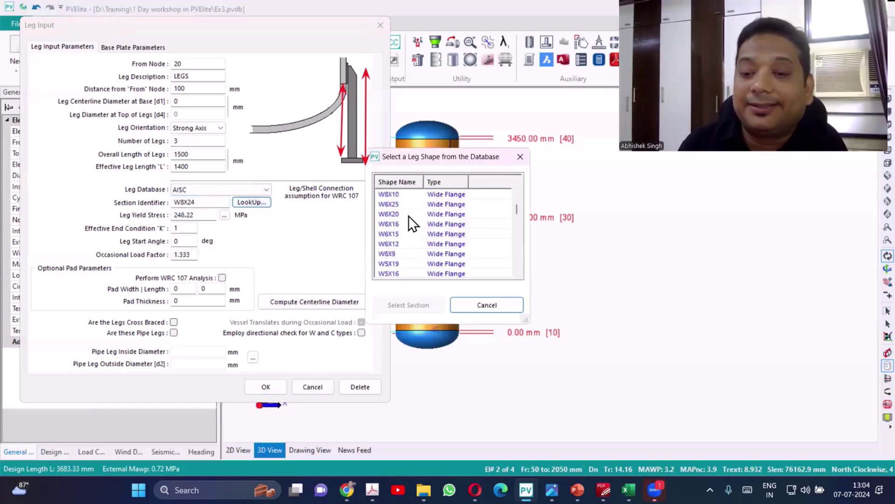
pyautogui.scroll(-10, 415, 252)
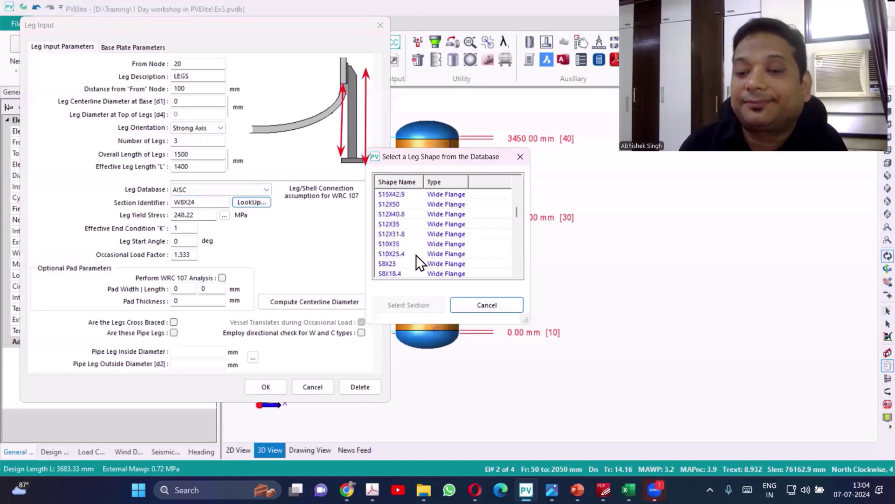
pyautogui.scroll(-12, 417, 255)
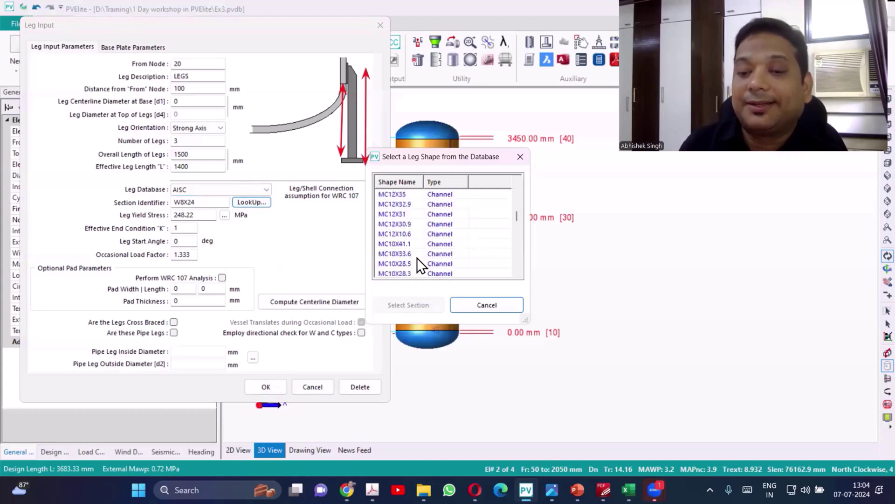
pyautogui.scroll(-10, 418, 257)
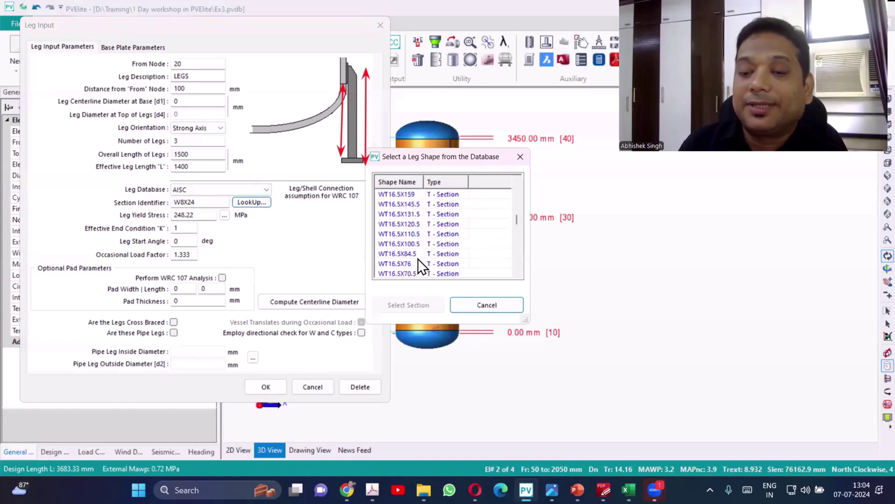
pyautogui.scroll(-12, 418, 259)
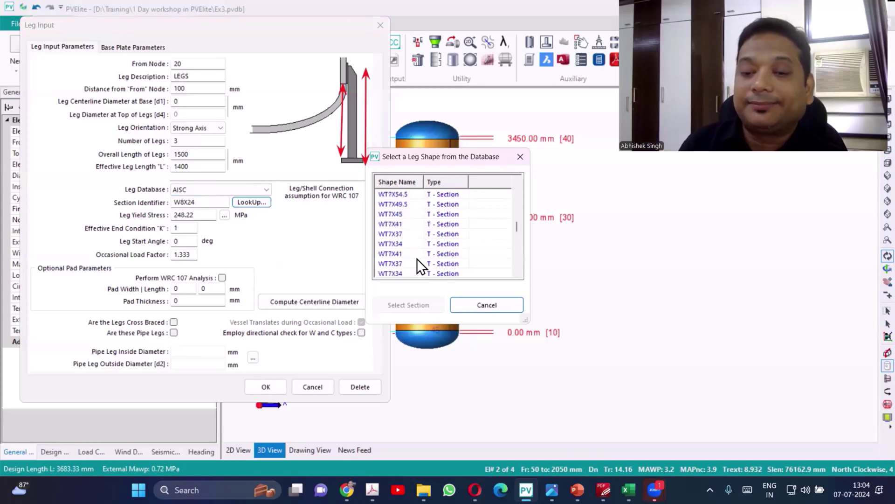
pyautogui.scroll(-12, 418, 258)
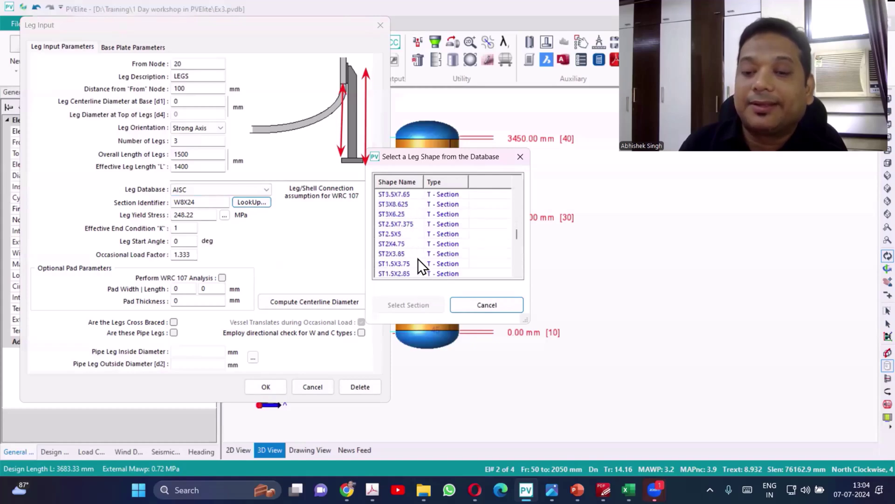
pyautogui.scroll(-9, 418, 259)
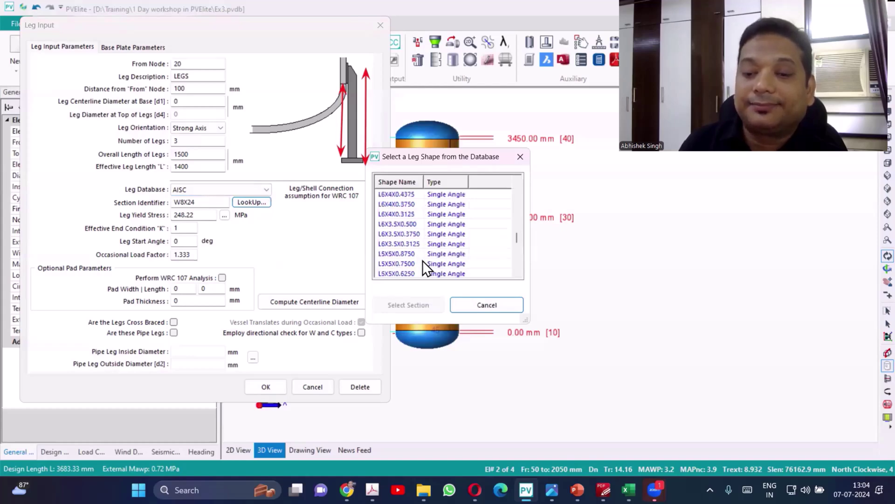
pyautogui.scroll(-8, 422, 260)
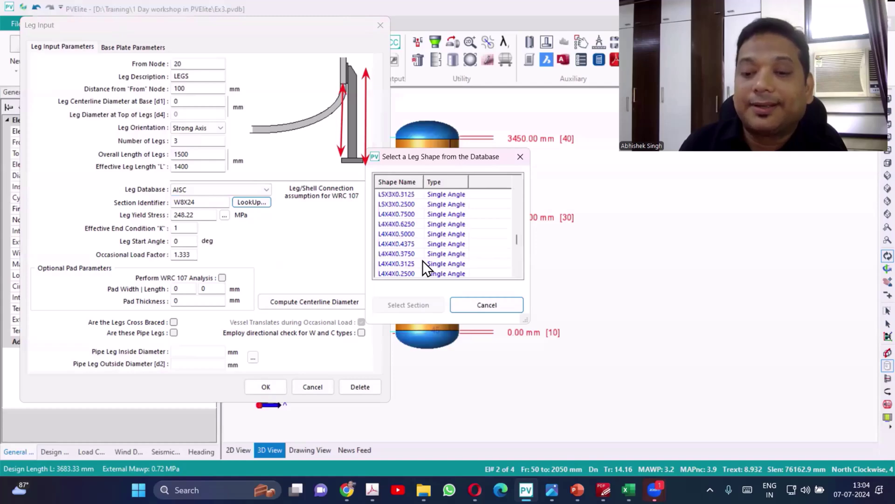
pyautogui.scroll(2, 422, 260)
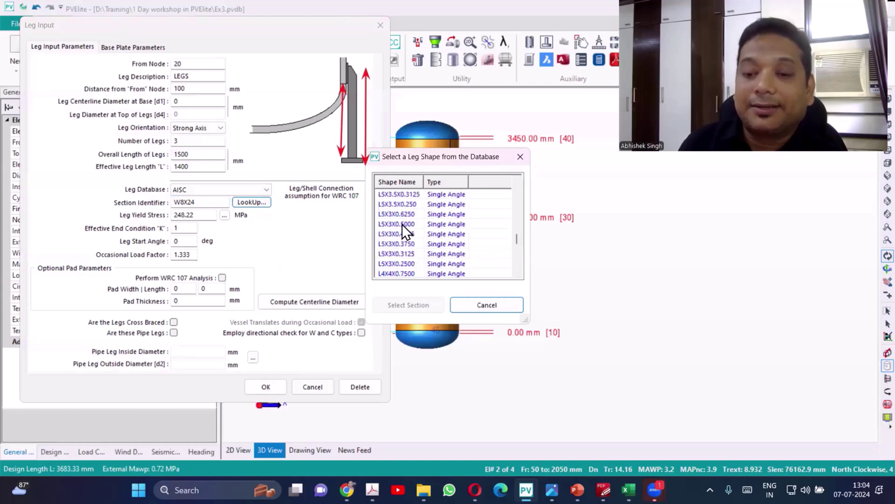
pyautogui.click(505, 304)
# Switch the leg database to India ISI and select the ISA70X70X10 single angle section.
pyautogui.click(263, 189)
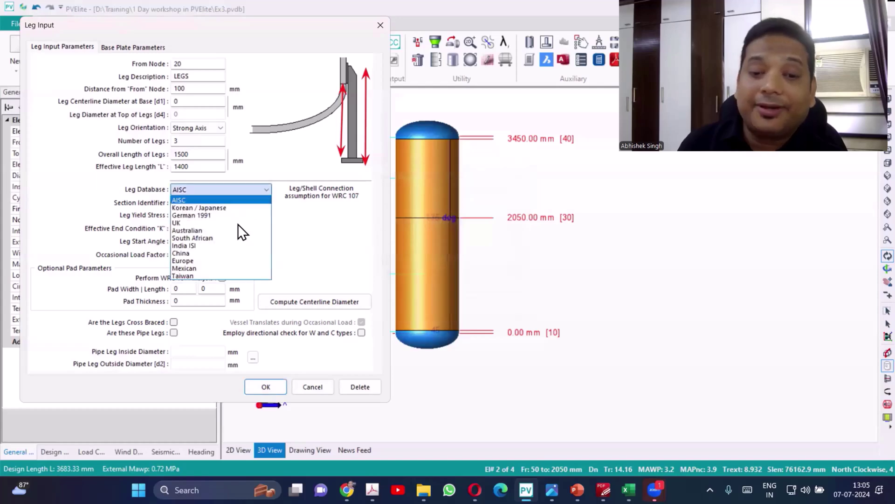
pyautogui.click(221, 246)
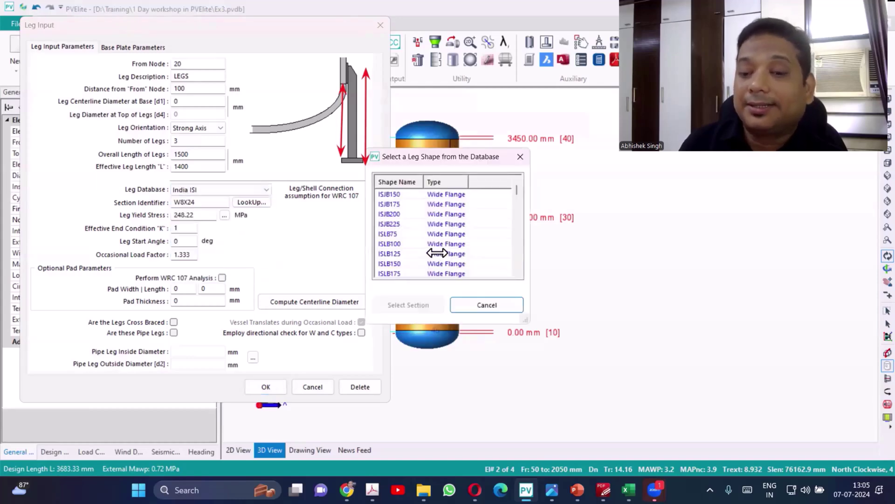
pyautogui.scroll(-6, 438, 248)
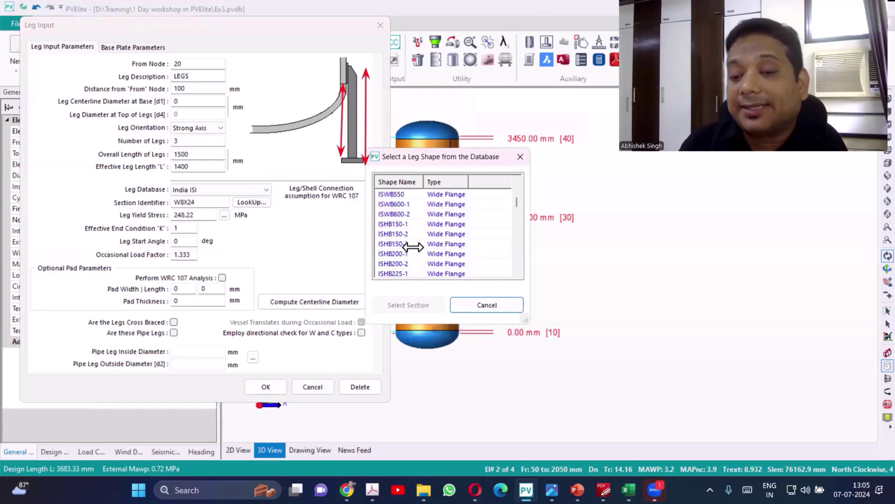
pyautogui.scroll(-10, 413, 246)
pyautogui.scroll(-6, 412, 246)
pyautogui.scroll(-2, 414, 250)
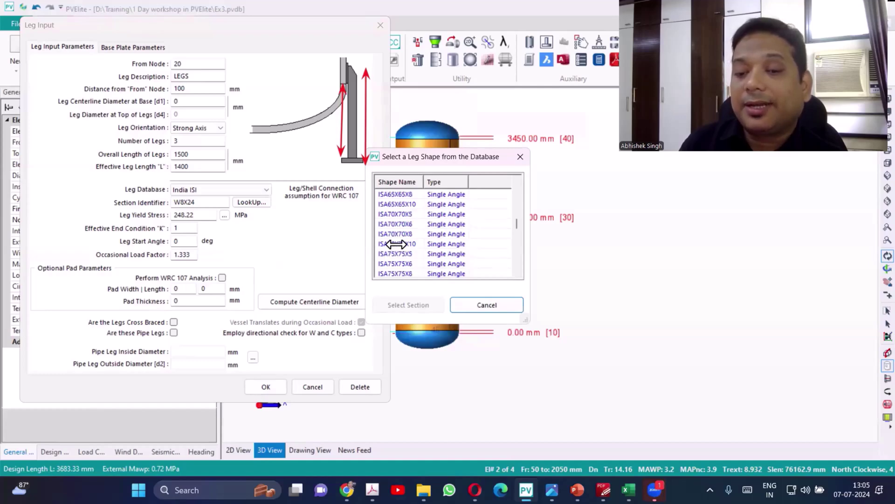
pyautogui.click(395, 244)
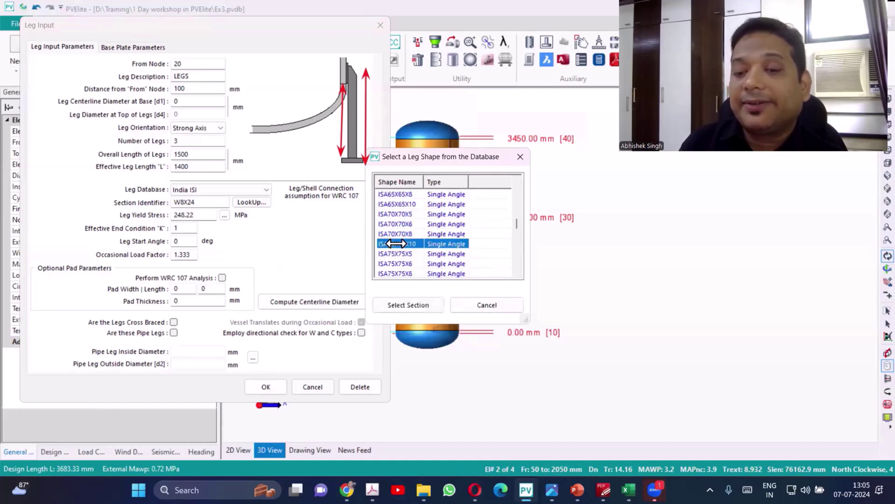
pyautogui.click(407, 304)
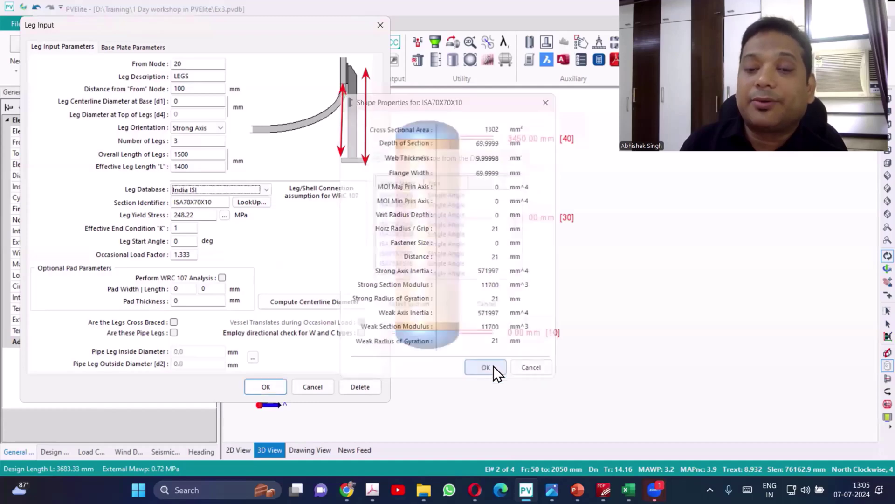
# Accept the ISA70X70X10 shape properties and compute the 1174 mm leg centreline diameter at base.
pyautogui.click(493, 365)
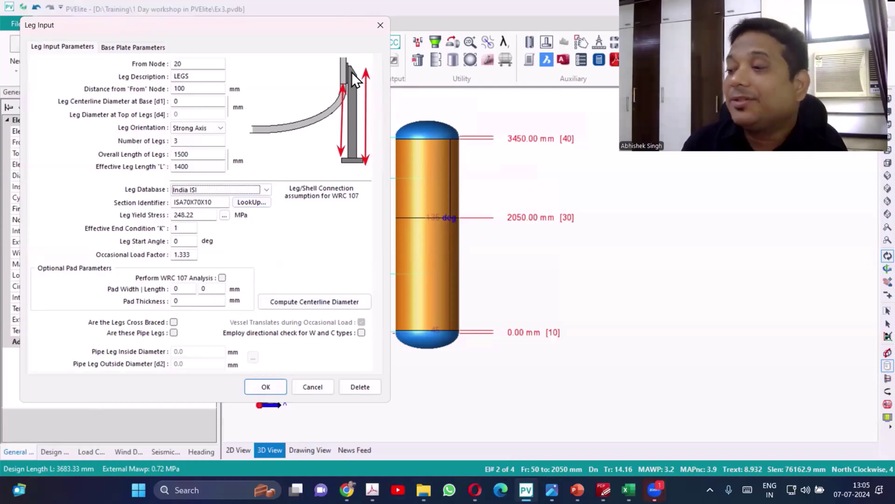
pyautogui.click(315, 298)
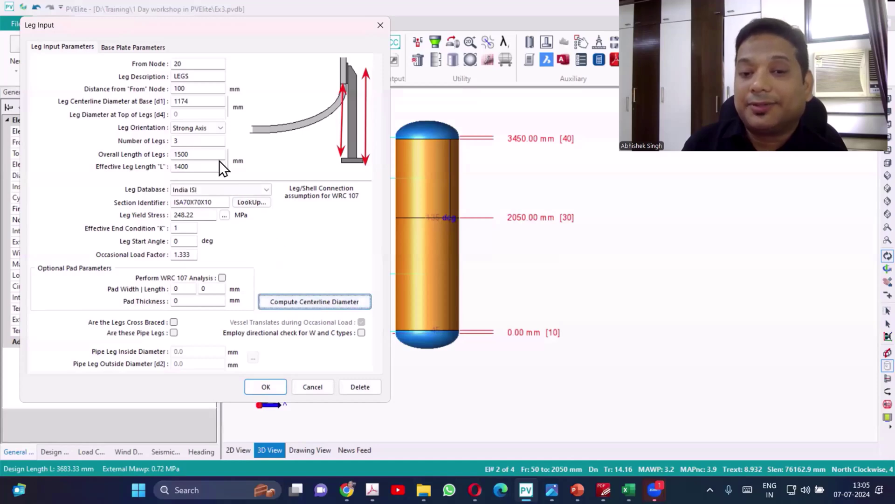
pyautogui.moveTo(191, 101); pyautogui.dragTo(123, 102)
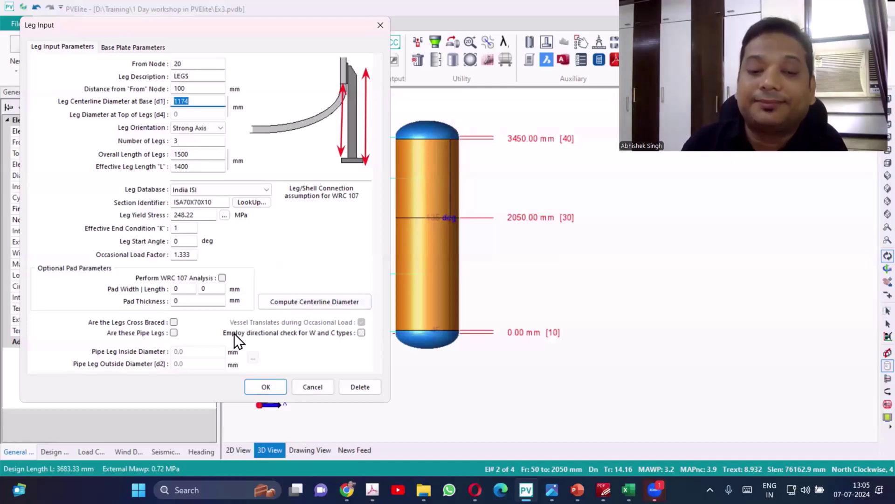
# Turn on WRC 107 analysis with leg pads 100 mm wide, 200 mm long, 16 mm thick.
pyautogui.click(223, 278)
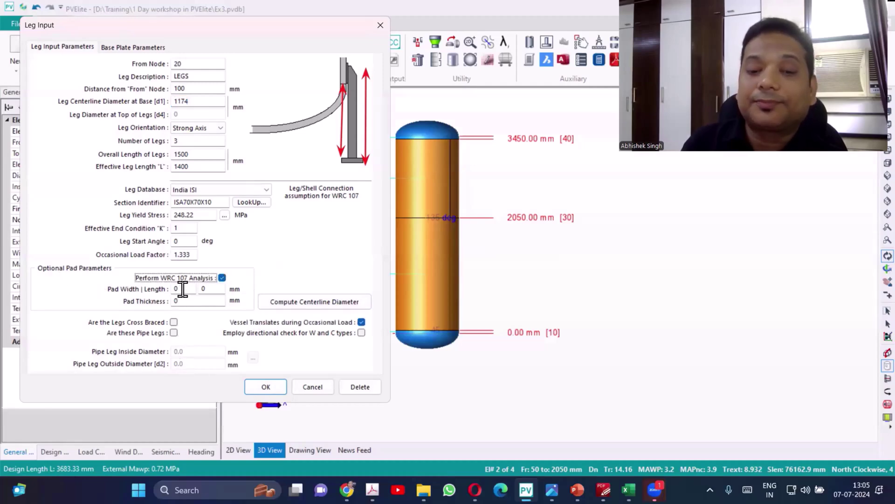
pyautogui.press('Tab')
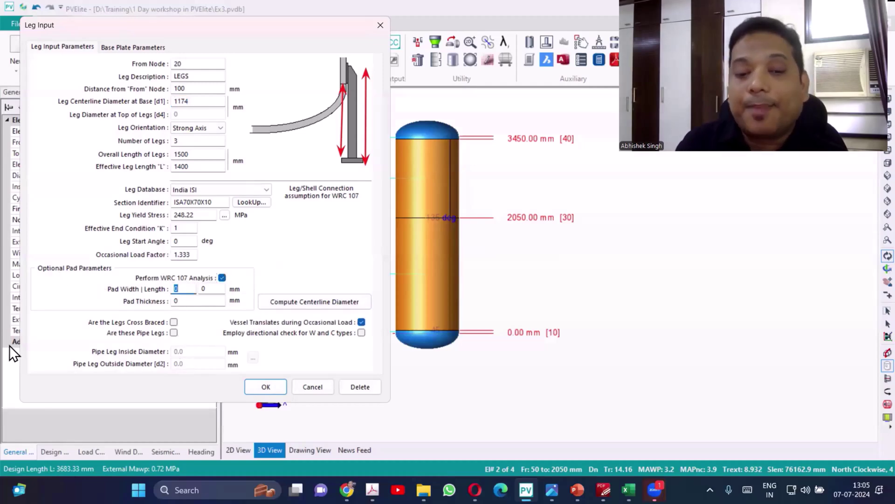
pyautogui.write('100')
pyautogui.press('Tab')
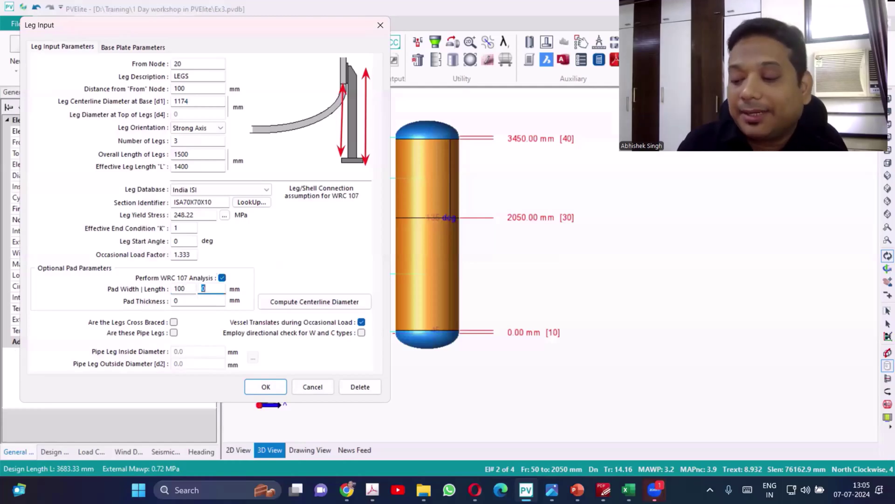
pyautogui.write('200')
pyautogui.press('Tab')
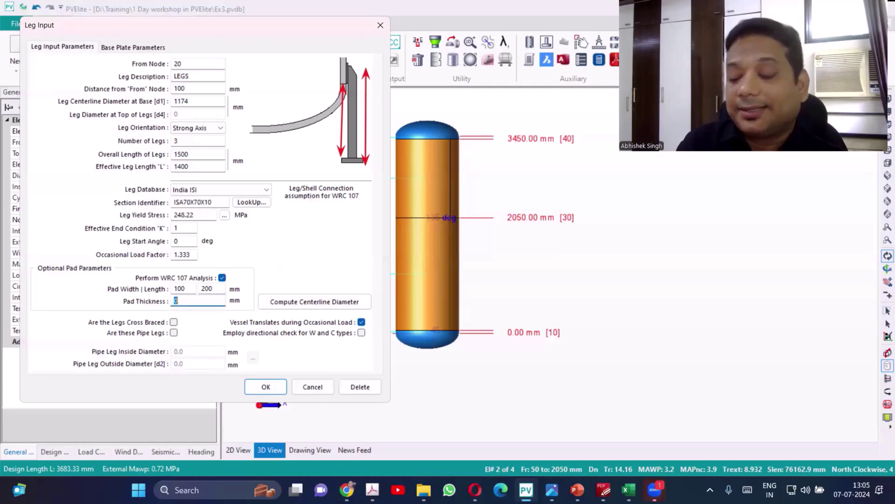
pyautogui.write('16')
pyautogui.press('Tab')
pyautogui.press('Tab')
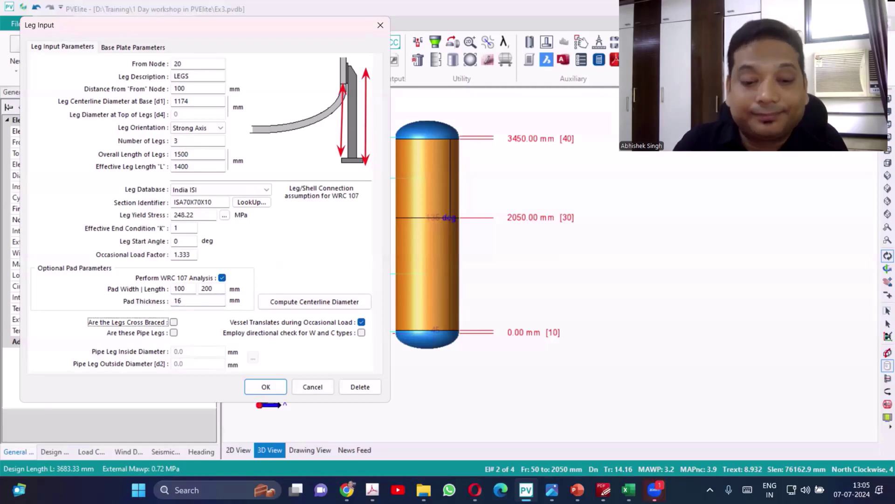
pyautogui.press('Tab')
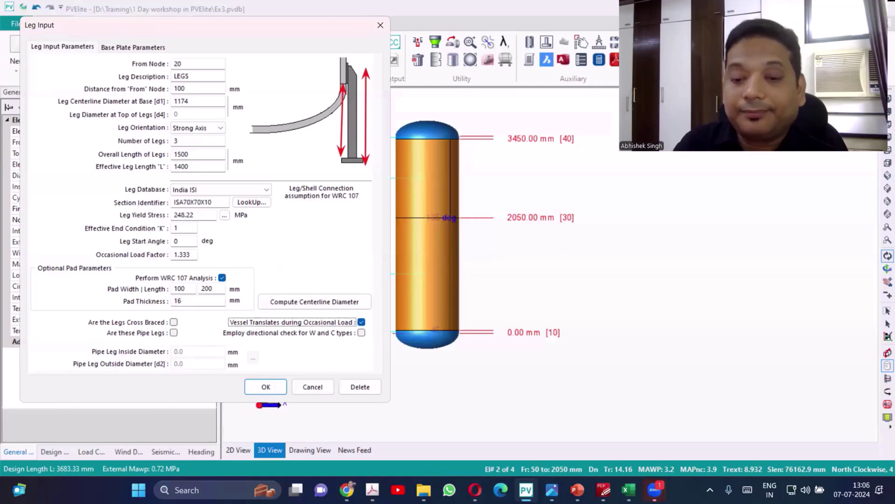
# Apply the leg settings and orbit the model to inspect the new legs and pads.
pyautogui.click(265, 387)
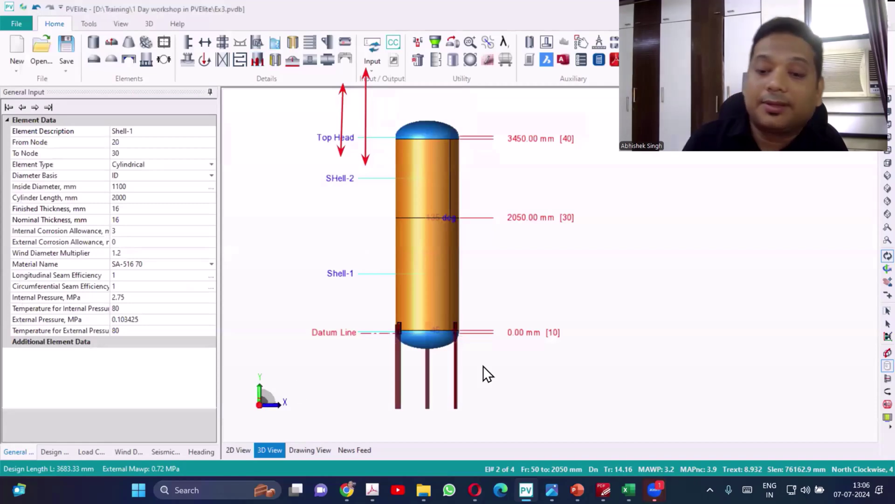
pyautogui.scroll(5, 467, 379)
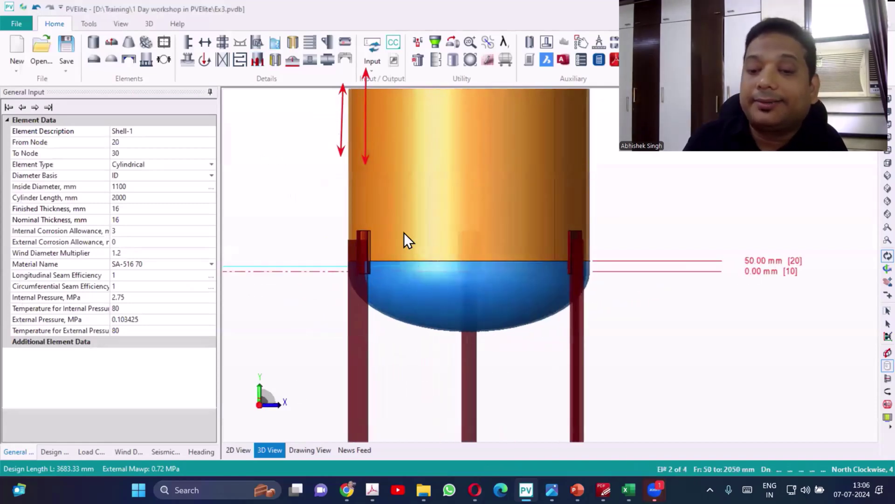
pyautogui.moveTo(422, 238); pyautogui.dragTo(390, 304)
pyautogui.scroll(5, 390, 302)
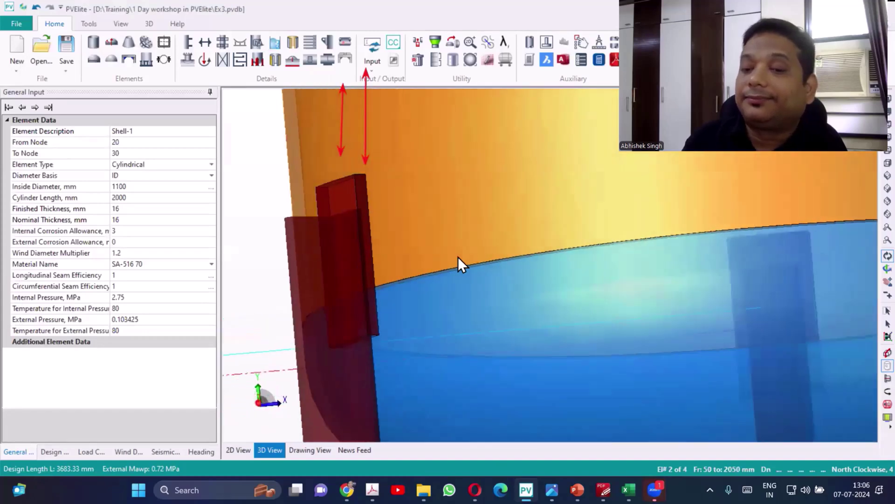
pyautogui.moveTo(458, 257); pyautogui.dragTo(623, 256)
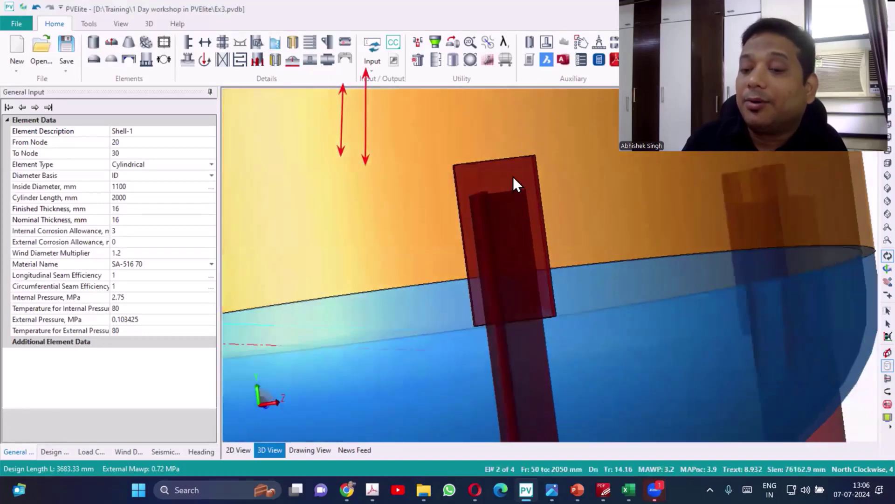
pyautogui.scroll(2, 513, 178)
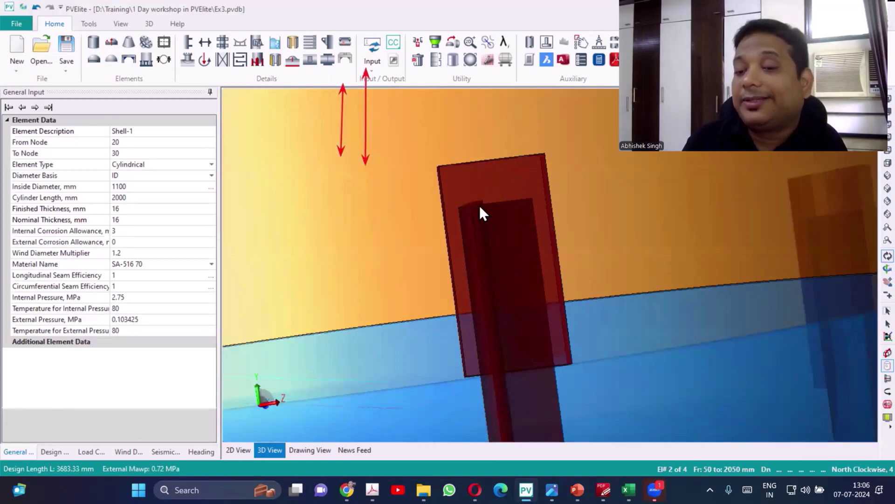
# Change the leg pad width to 200 mm, making the pads 200 × 200 mm.
pyautogui.doubleClick(485, 171)
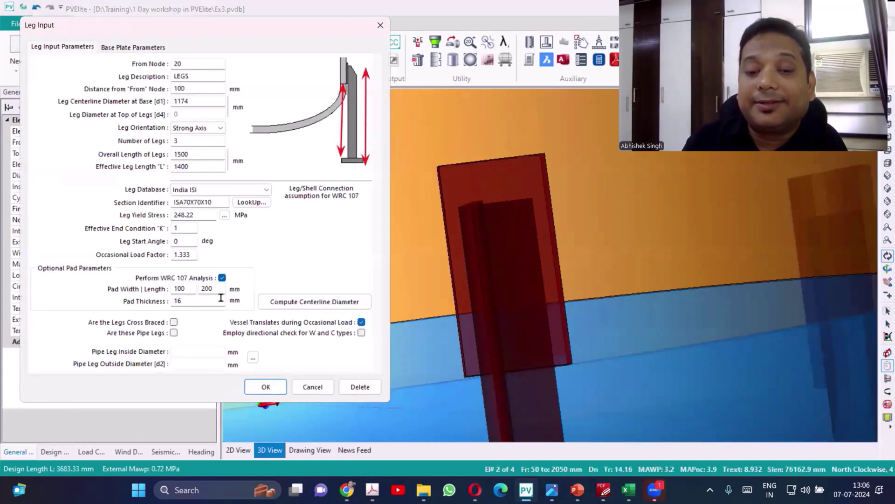
pyautogui.doubleClick(179, 288)
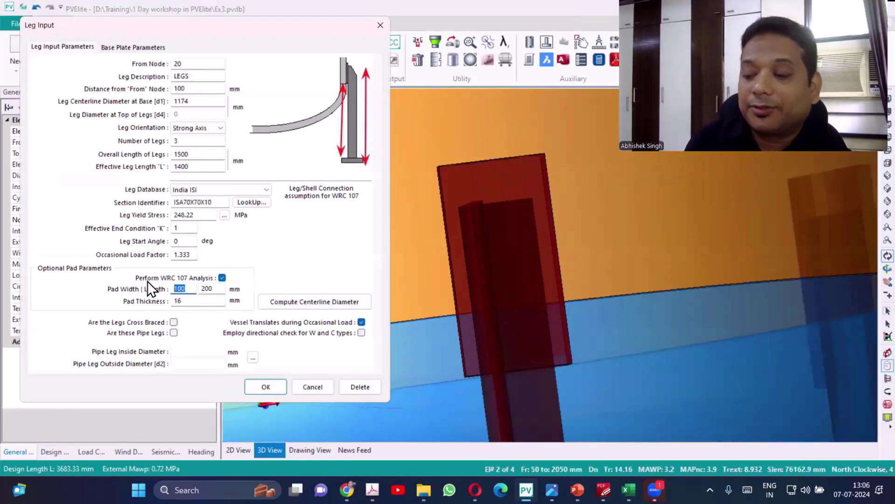
pyautogui.write('200')
pyautogui.press('Tab')
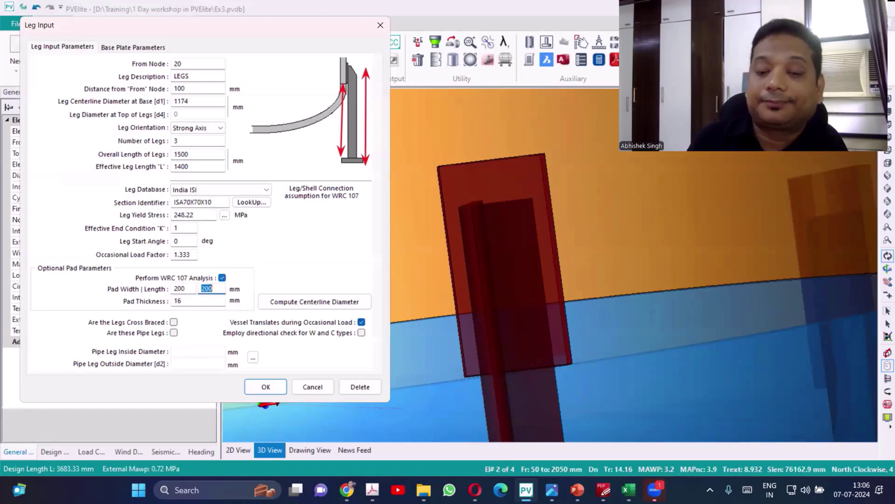
pyautogui.click(268, 390)
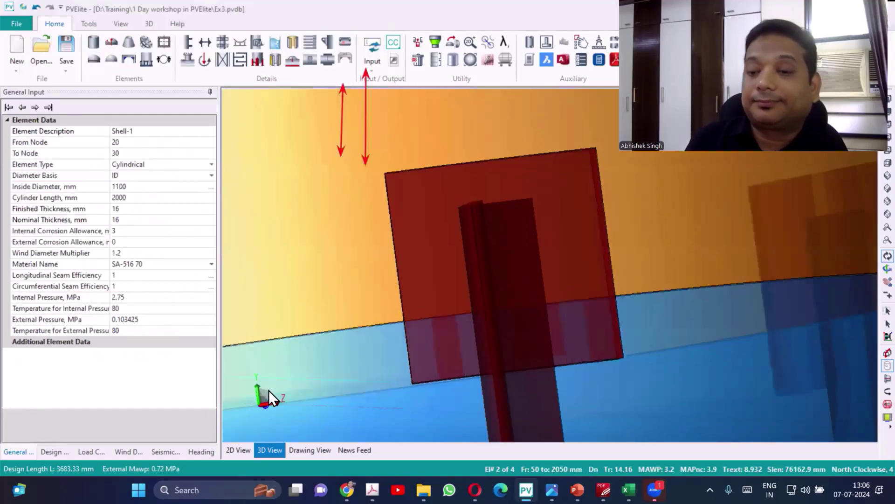
# Reopen the leg settings and select the distance from the From node value.
pyautogui.scroll(-4, 460, 266)
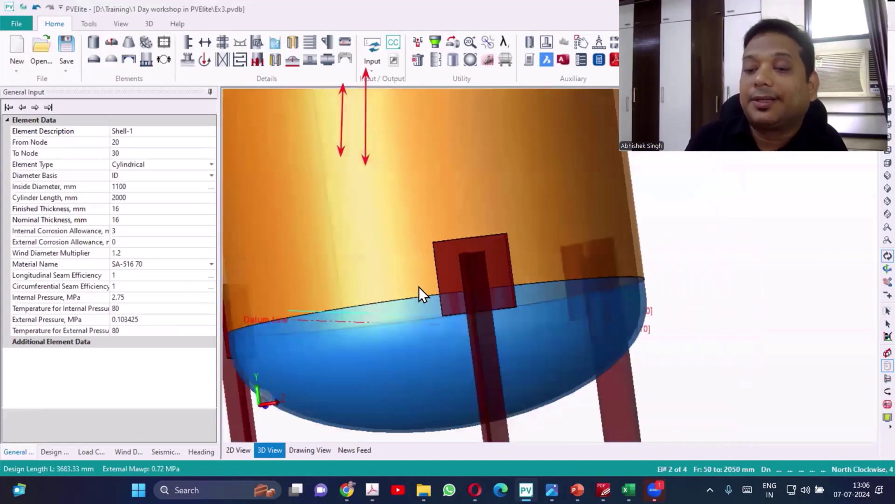
pyautogui.moveTo(438, 289); pyautogui.dragTo(469, 270)
pyautogui.doubleClick(487, 268)
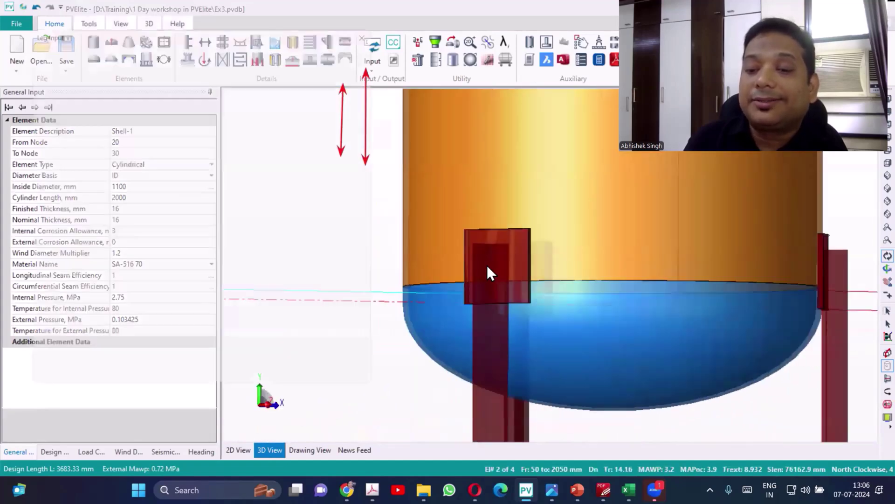
pyautogui.doubleClick(189, 90)
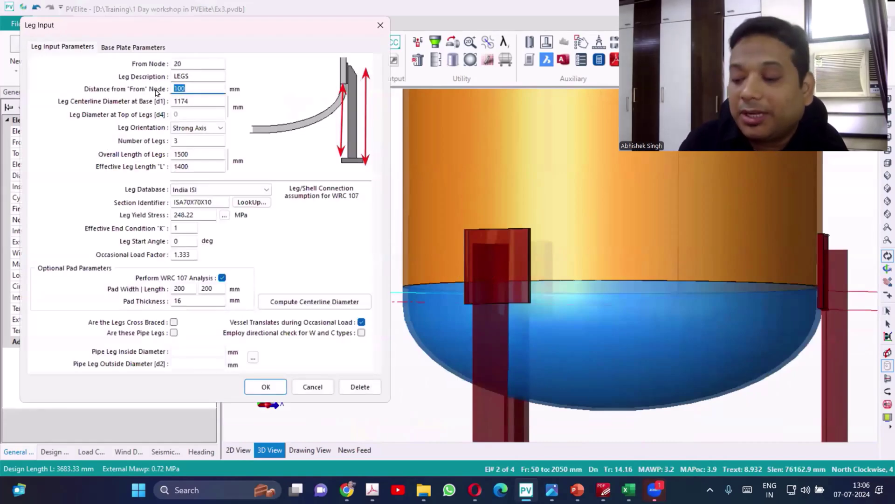
# Change the leg distance from the From node to 200 mm and apply it.
pyautogui.write('200')
pyautogui.press('Tab')
pyautogui.click(266, 387)
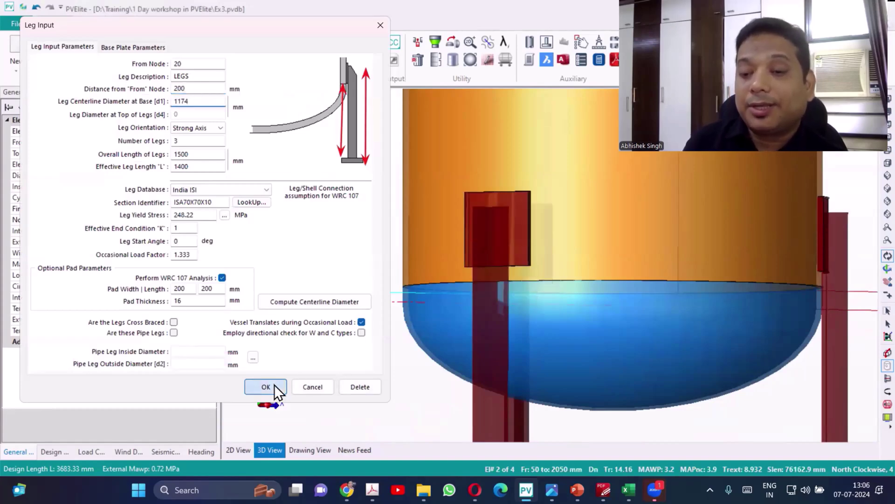
# Switch to an upright front view of the vessel and reopen Leg Input from a leg.
pyautogui.moveTo(564, 221); pyautogui.dragTo(613, 254)
pyautogui.click(887, 98)
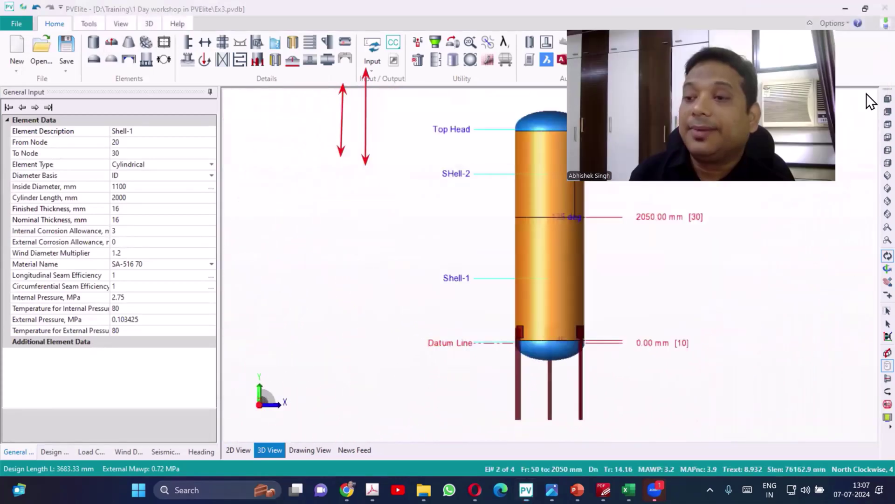
pyautogui.scroll(3, 611, 391)
pyautogui.scroll(3, 611, 391)
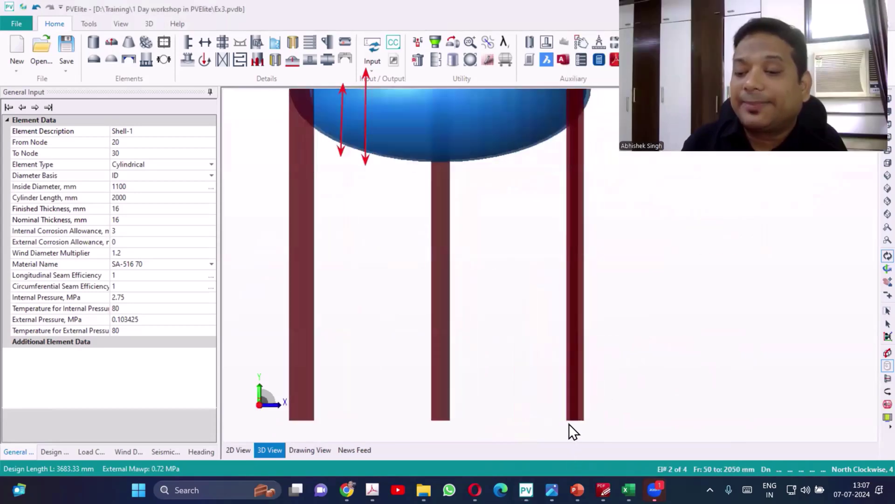
pyautogui.scroll(-3, 390, 352)
pyautogui.doubleClick(488, 313)
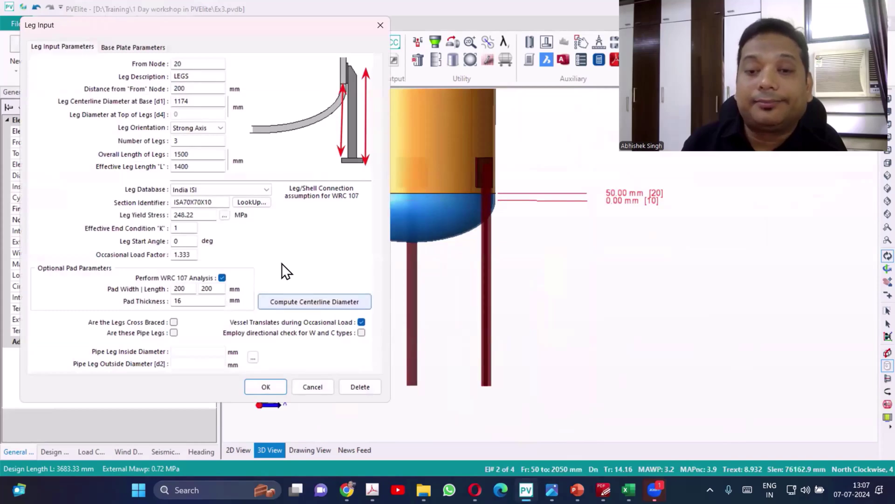
# Enable baseplate analysis with 200 mm length, 200 mm width and 25 mm thick plates.
pyautogui.click(138, 48)
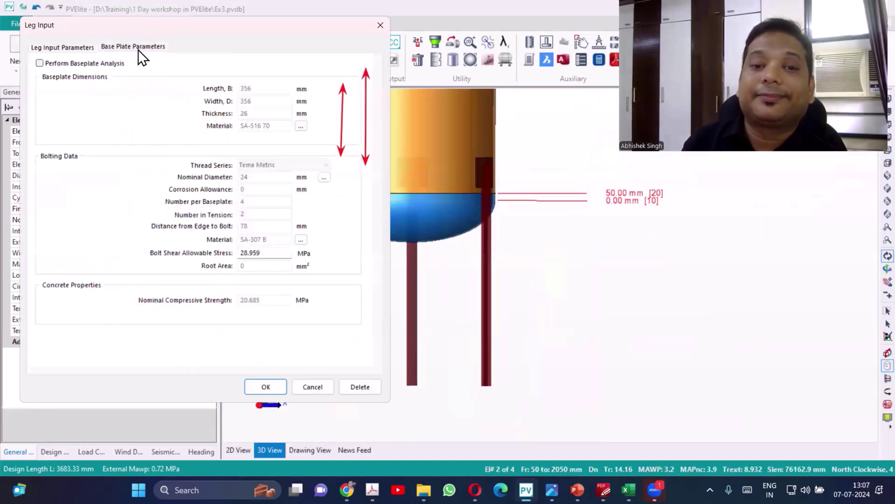
pyautogui.click(40, 60)
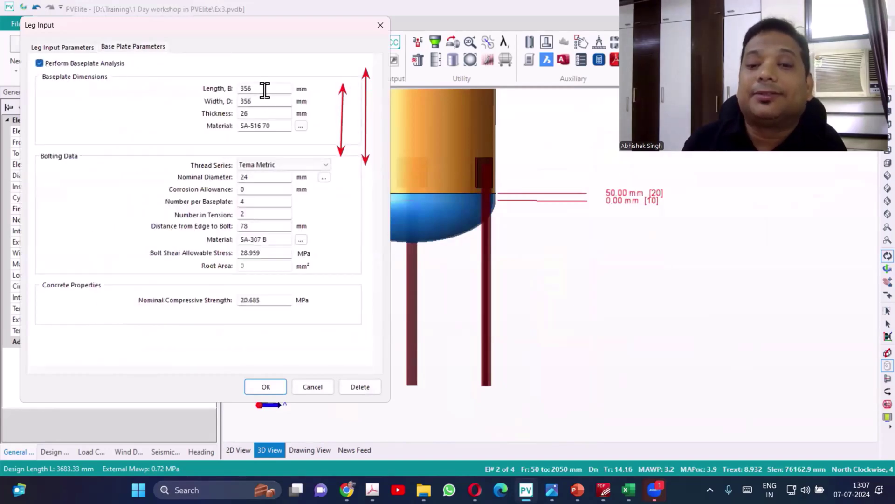
pyautogui.moveTo(260, 90); pyautogui.dragTo(208, 93)
pyautogui.write('200')
pyautogui.press('Tab')
pyautogui.write('200')
pyautogui.press('Tab')
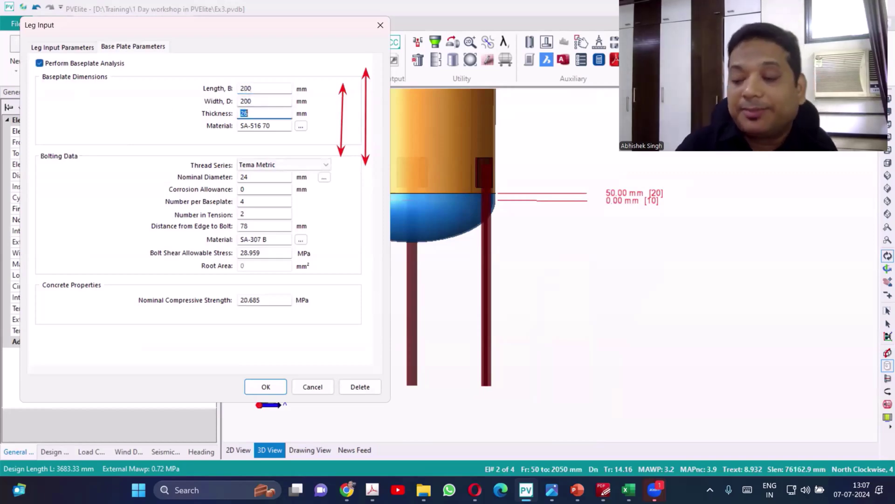
pyautogui.write('25')
pyautogui.press('Tab')
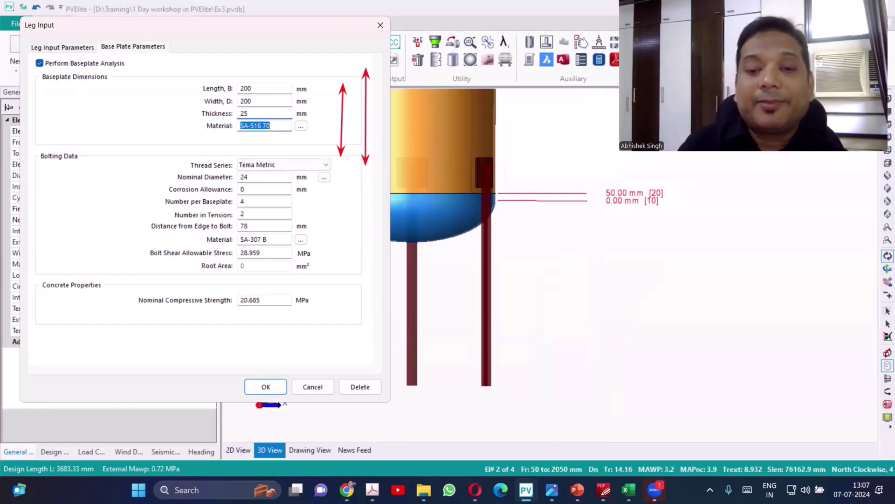
# Set 2 bolts in tension with a 50 mm edge-to-bolt distance.
pyautogui.click(259, 213)
pyautogui.write('2')
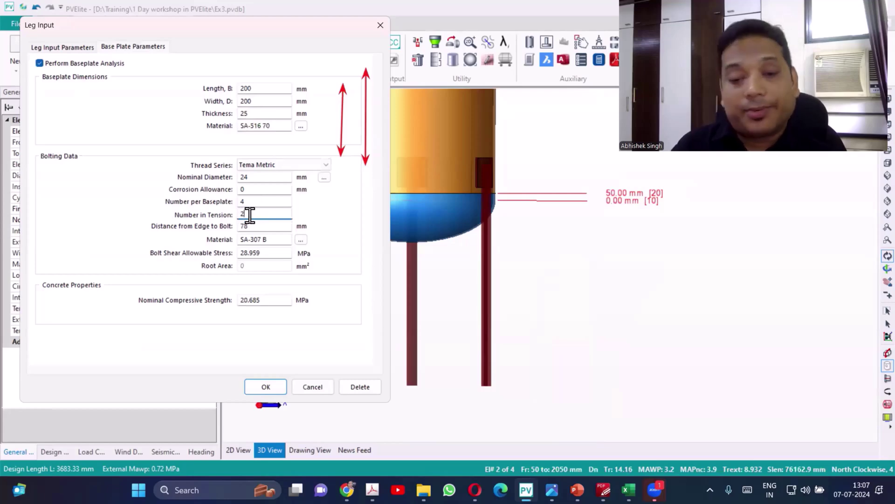
pyautogui.click(253, 228)
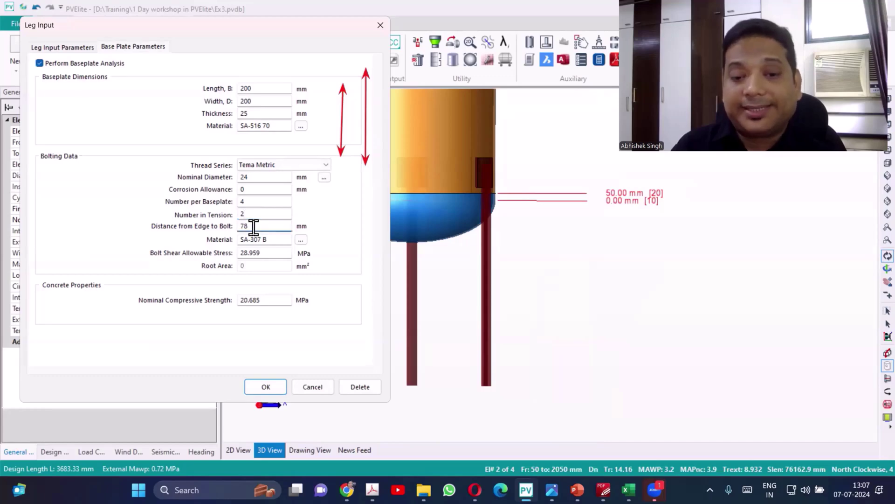
pyautogui.doubleClick(253, 228)
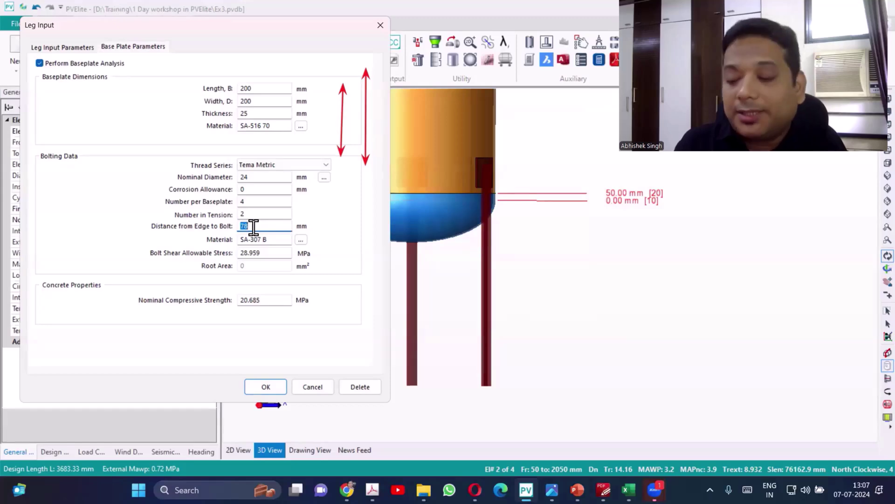
pyautogui.write('5')
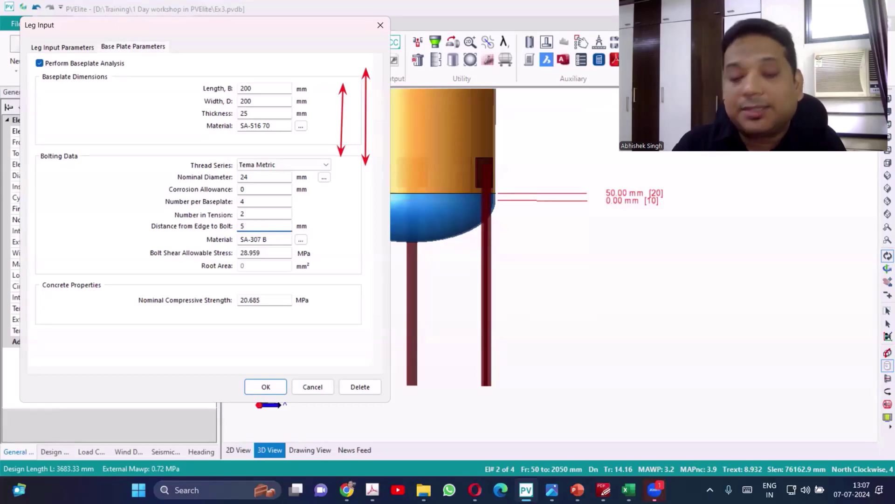
pyautogui.write('0')
pyautogui.press('Tab')
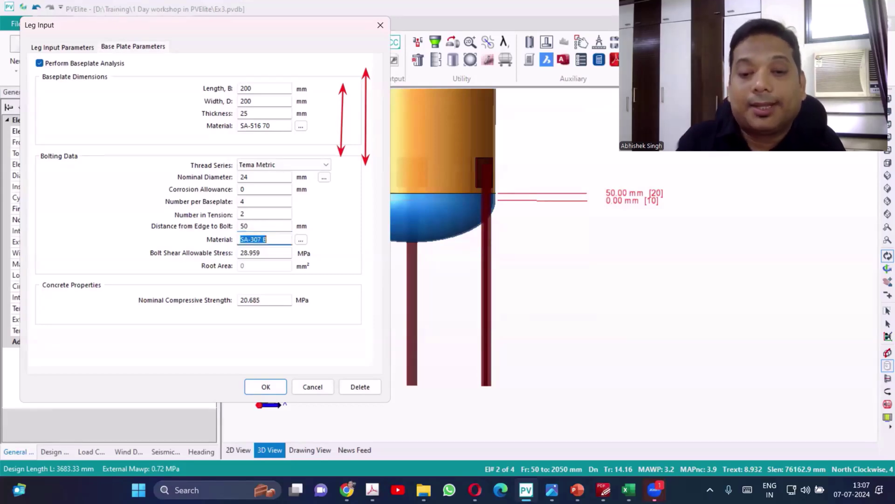
pyautogui.press('Tab')
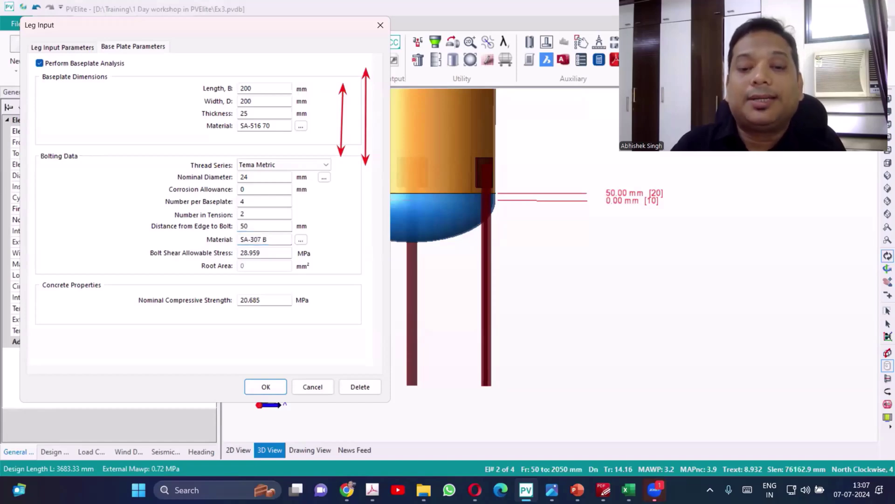
pyautogui.click(276, 297)
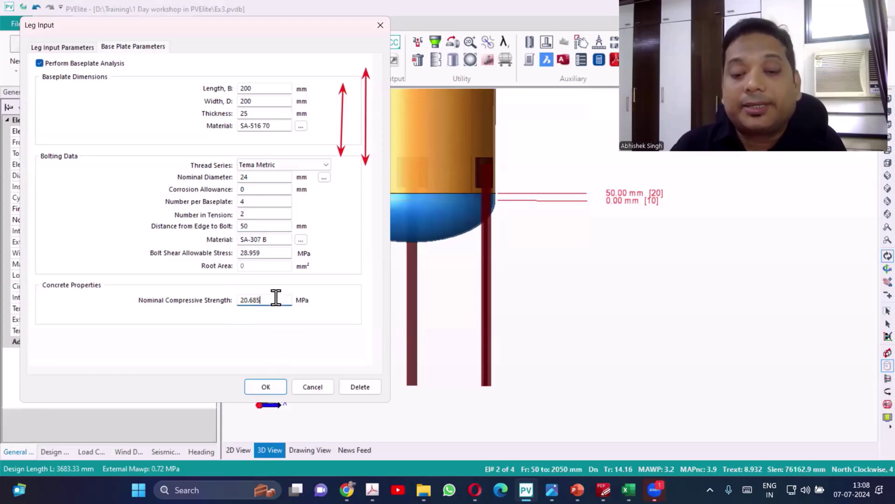
# Apply the base plate settings, inspect the legs in 3D, and select the bottom head.
pyautogui.click(263, 386)
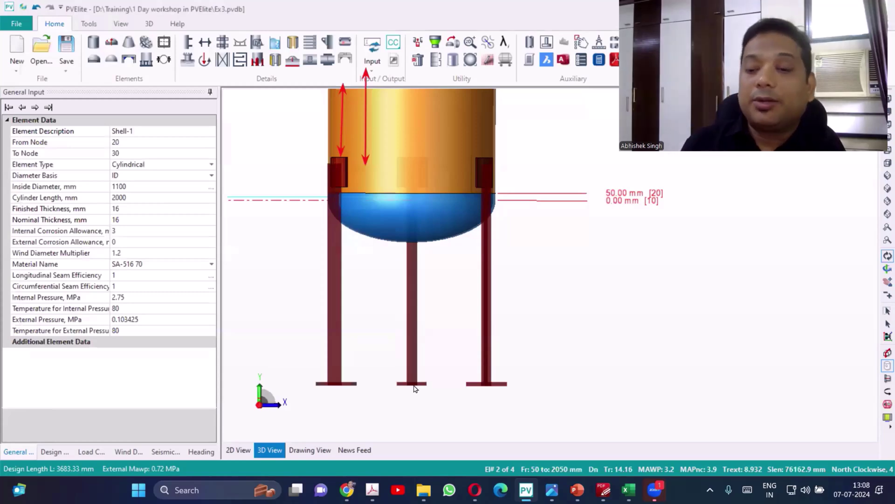
pyautogui.moveTo(448, 330); pyautogui.dragTo(649, 251)
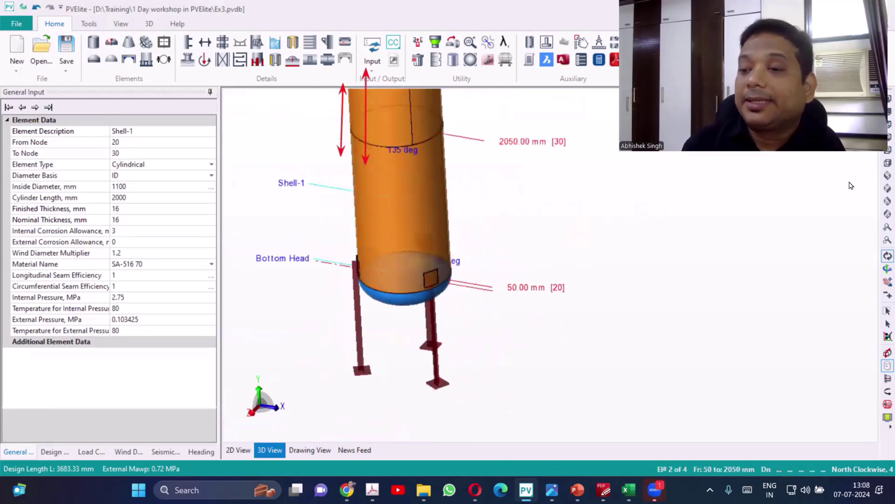
pyautogui.moveTo(851, 186); pyautogui.dragTo(646, 373)
pyautogui.scroll(3, 405, 341)
pyautogui.scroll(-3, 480, 376)
pyautogui.scroll(5, 480, 329)
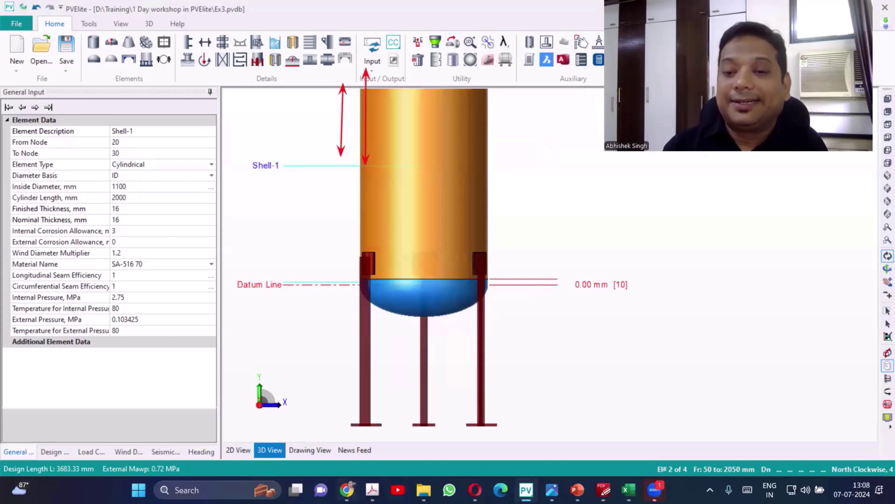
pyautogui.scroll(-2, 406, 371)
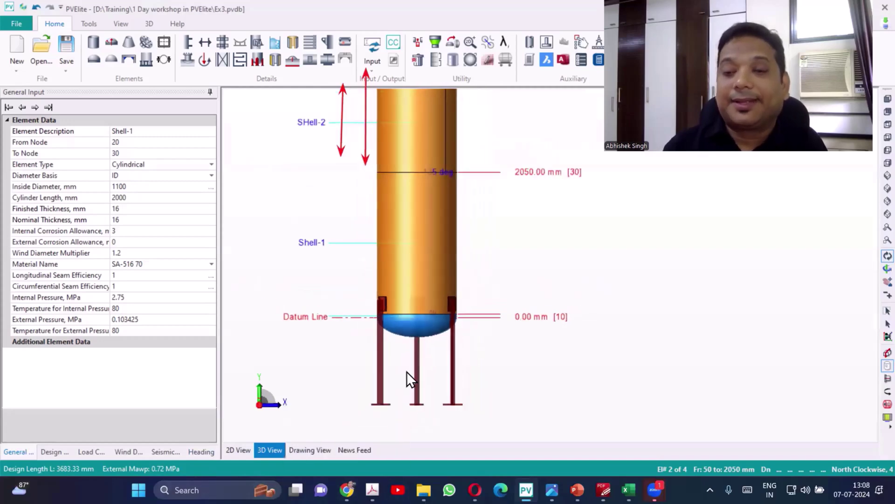
pyautogui.click(414, 333)
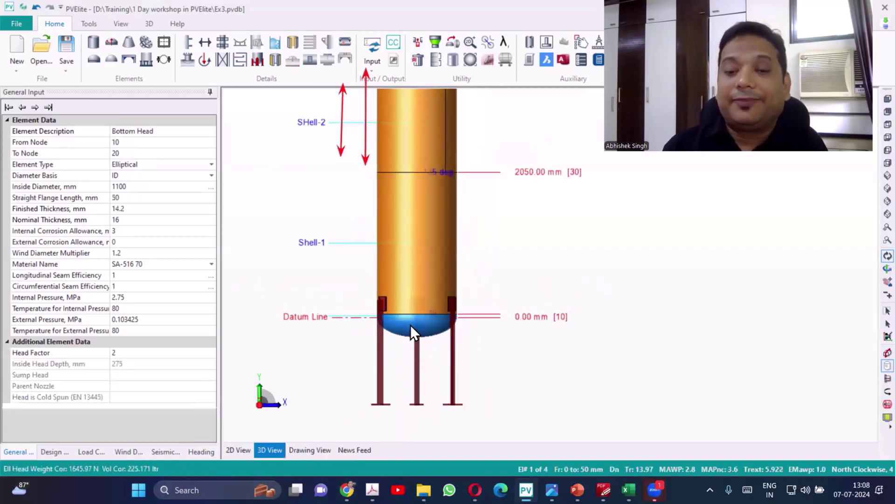
# Open leg input for the bottom head and keep Strong Axis leg orientation.
pyautogui.click(263, 59)
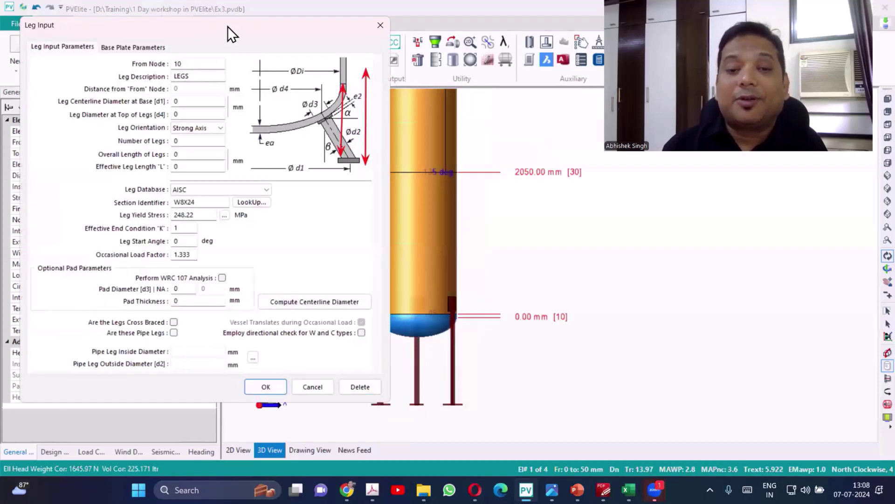
pyautogui.moveTo(228, 26); pyautogui.dragTo(299, 43)
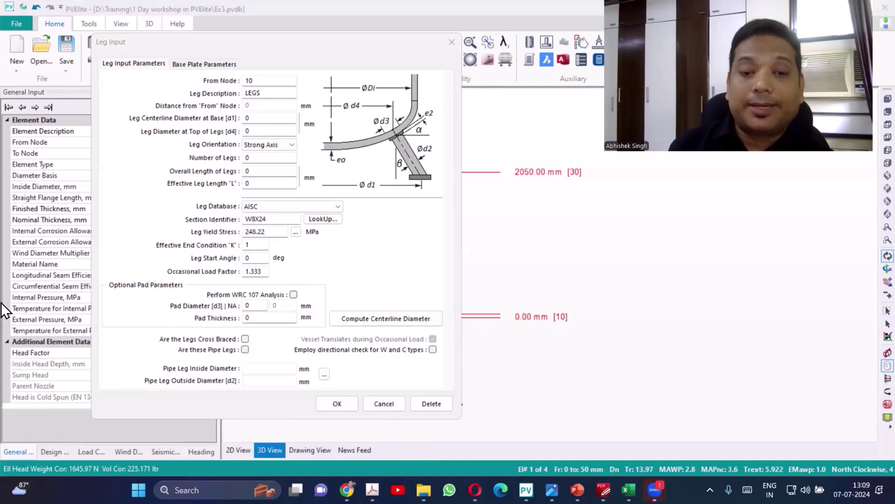
pyautogui.click(275, 118)
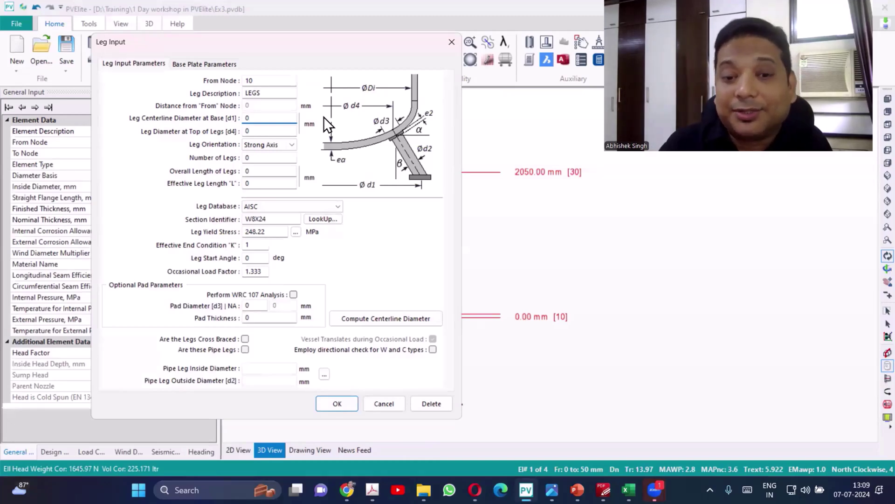
pyautogui.press('Tab')
pyautogui.click(288, 144)
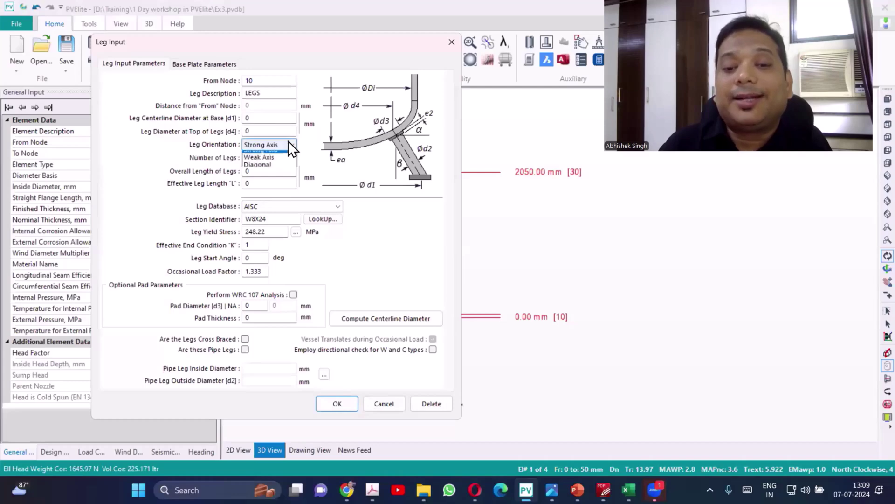
pyautogui.click(353, 189)
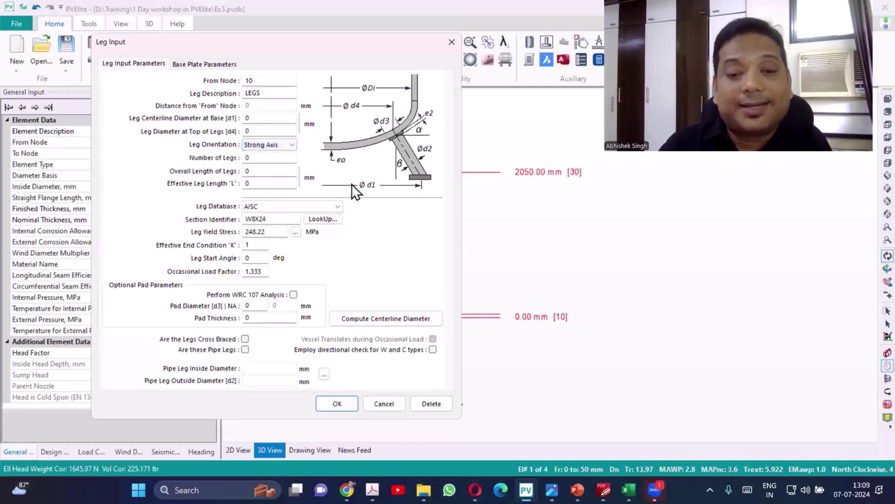
# Enter 3 legs, 1500 mm overall length and 1400 mm effective leg length.
pyautogui.click(260, 159)
pyautogui.doubleClick(259, 159)
pyautogui.write('3')
pyautogui.press('Tab')
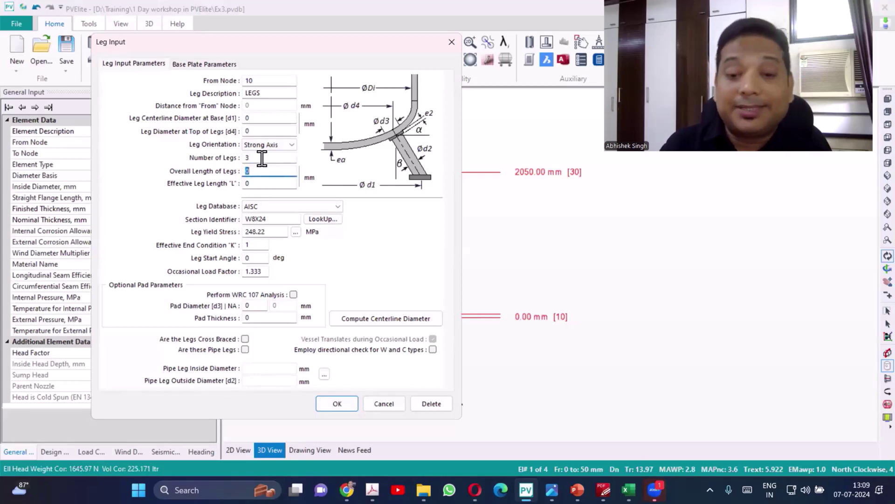
pyautogui.write('1500')
pyautogui.press('Tab')
pyautogui.write('1400')
pyautogui.press('Tab')
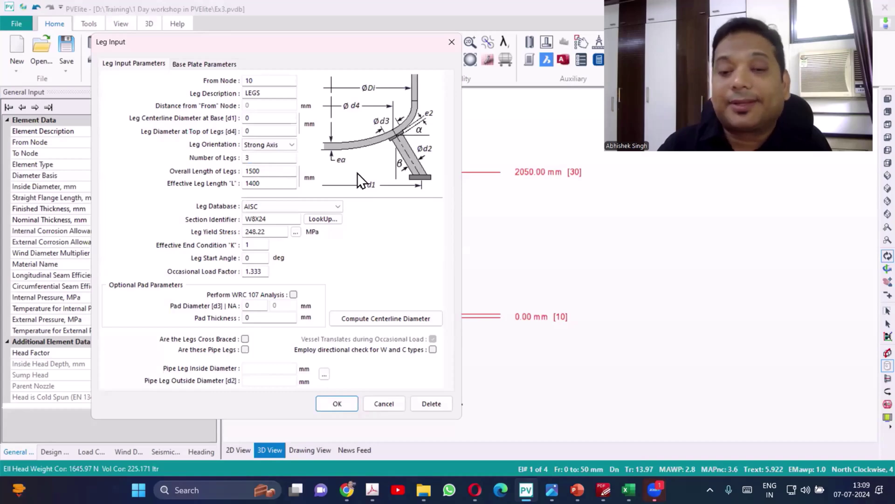
# Choose the India ISI leg database and assign the ISA70X70X10 angle section.
pyautogui.click(293, 210)
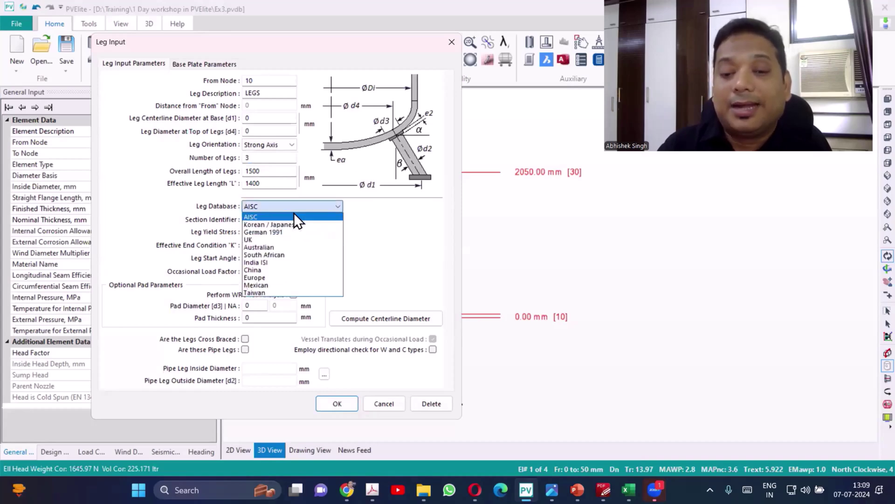
pyautogui.click(283, 261)
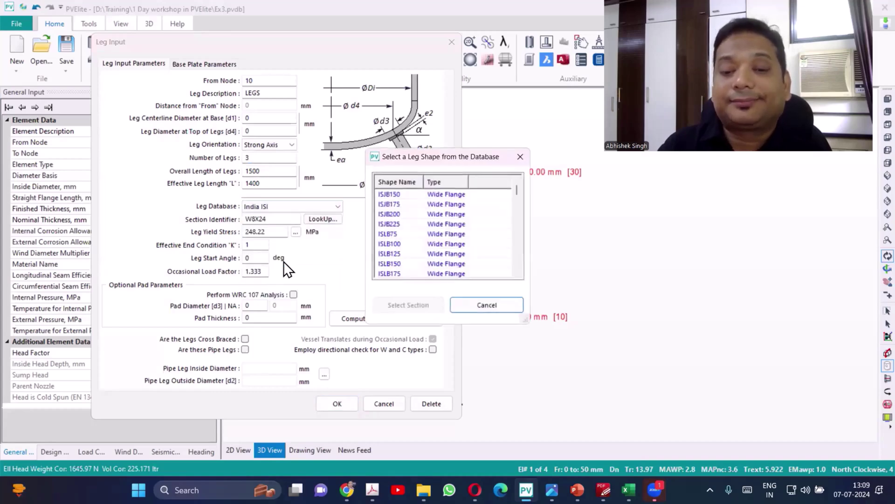
pyautogui.scroll(-5, 447, 243)
pyautogui.scroll(-8, 433, 256)
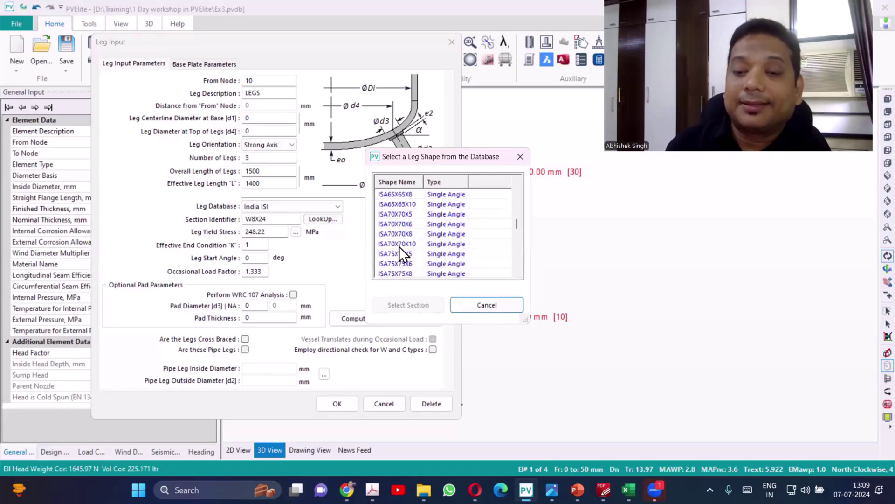
pyautogui.click(399, 244)
pyautogui.click(409, 308)
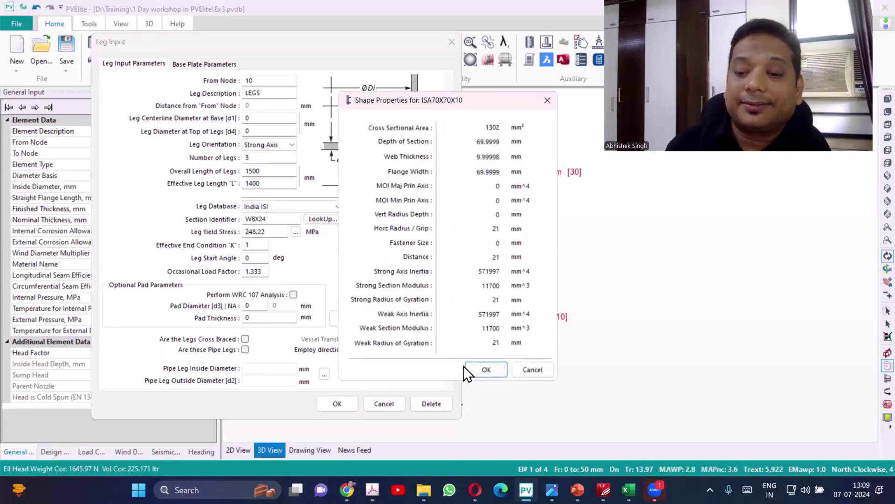
pyautogui.click(482, 370)
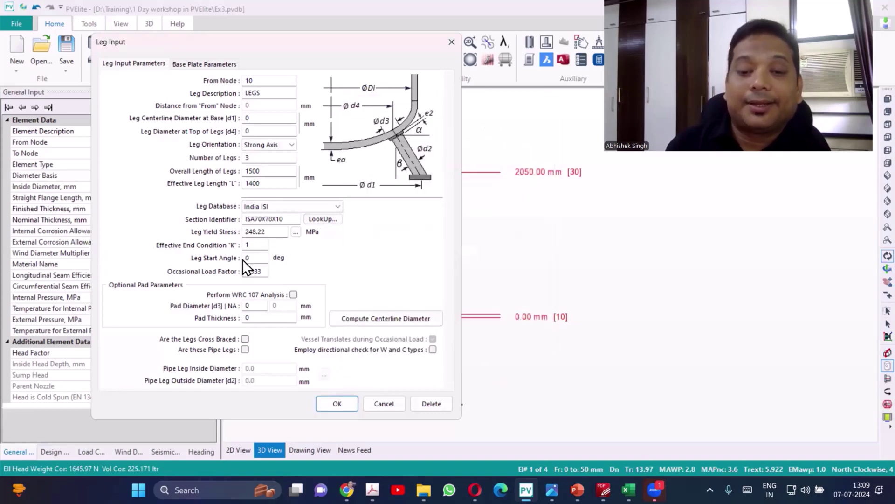
# Enable WRC 107 analysis with 200 mm diameter, 16 mm thick leg pads.
pyautogui.click(294, 294)
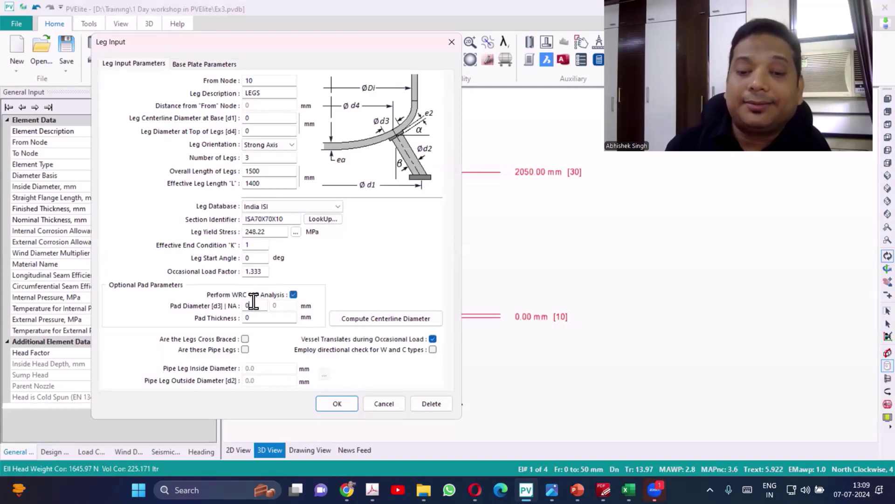
pyautogui.press('Tab')
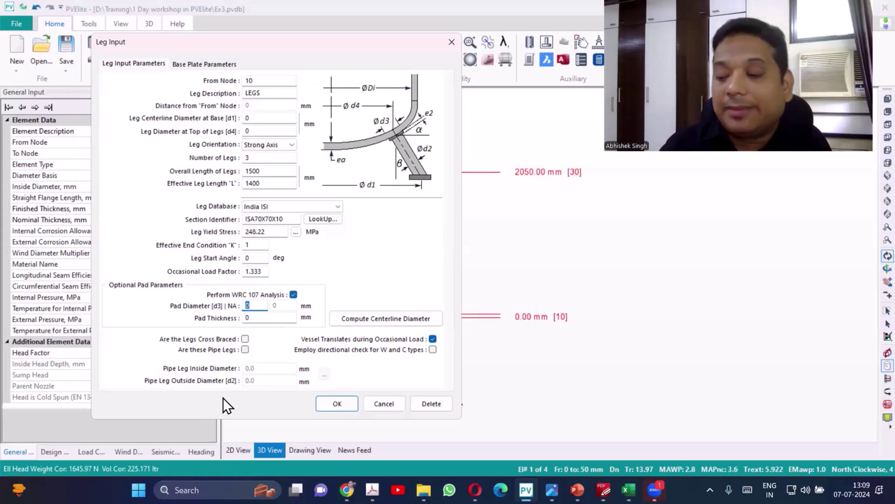
pyautogui.write('200')
pyautogui.press('Tab')
pyautogui.write('16')
pyautogui.press('Tab')
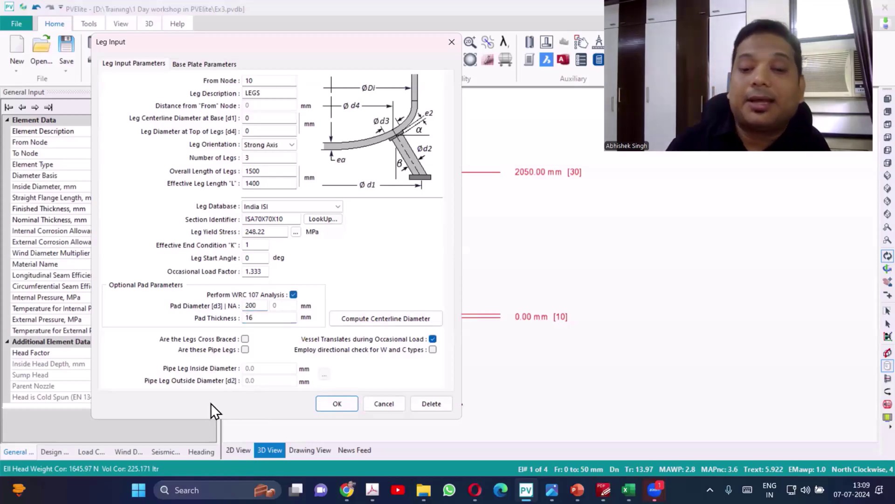
# Compute the 1202.4 mm base centerline diameter, set 800 mm top diameter, and apply the legs.
pyautogui.click(379, 319)
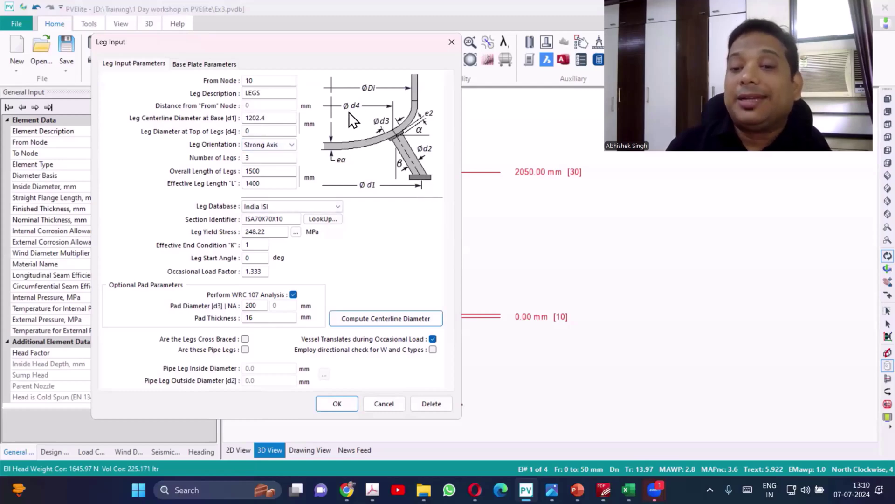
pyautogui.doubleClick(277, 132)
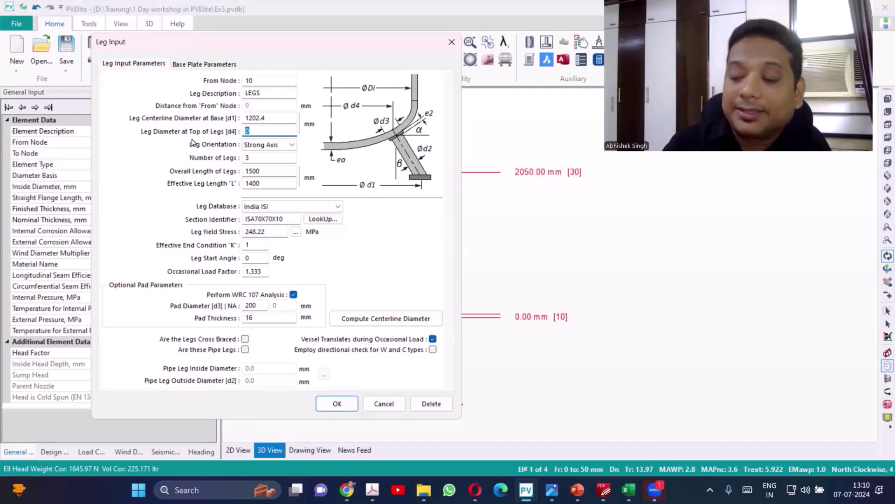
pyautogui.write('80')
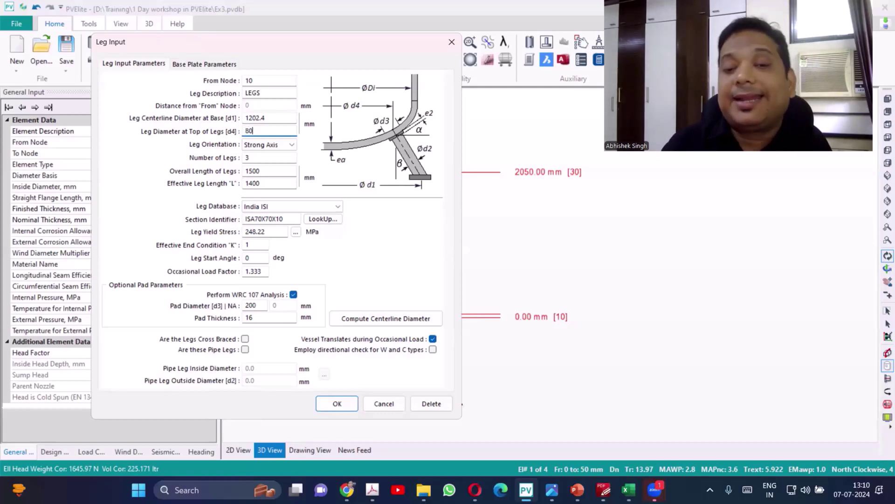
pyautogui.write('0')
pyautogui.press('Tab')
pyautogui.press('Tab')
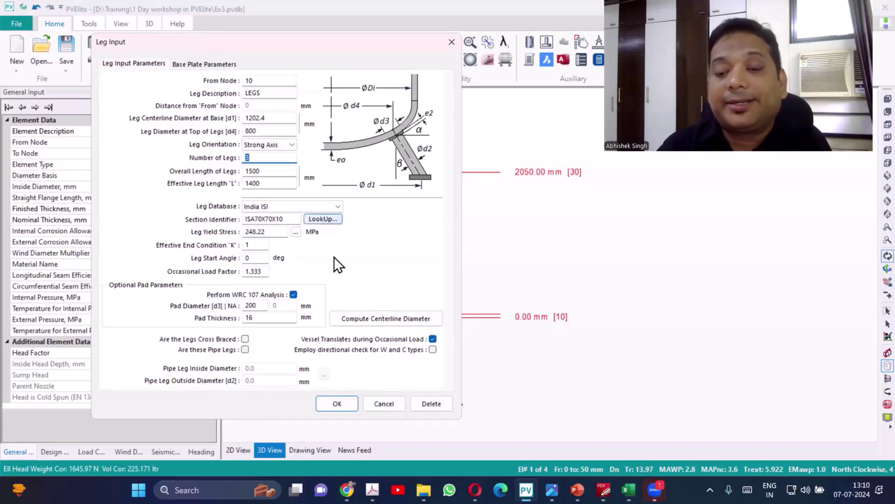
pyautogui.click(350, 403)
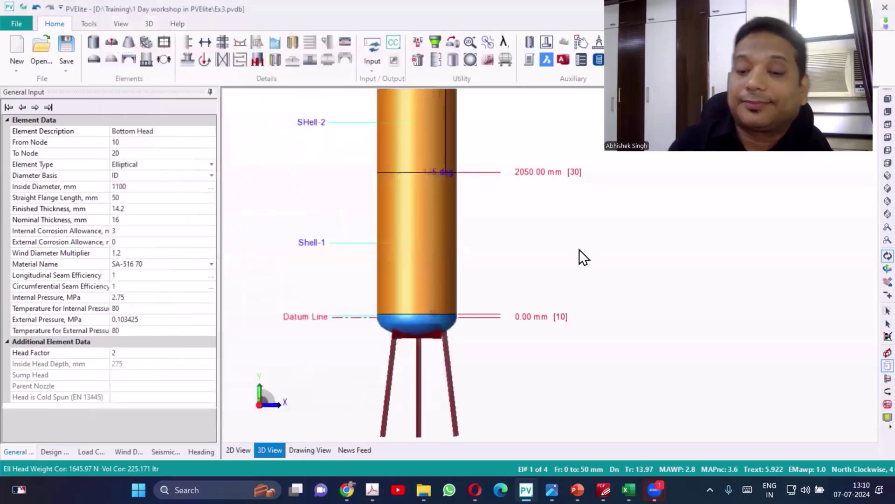